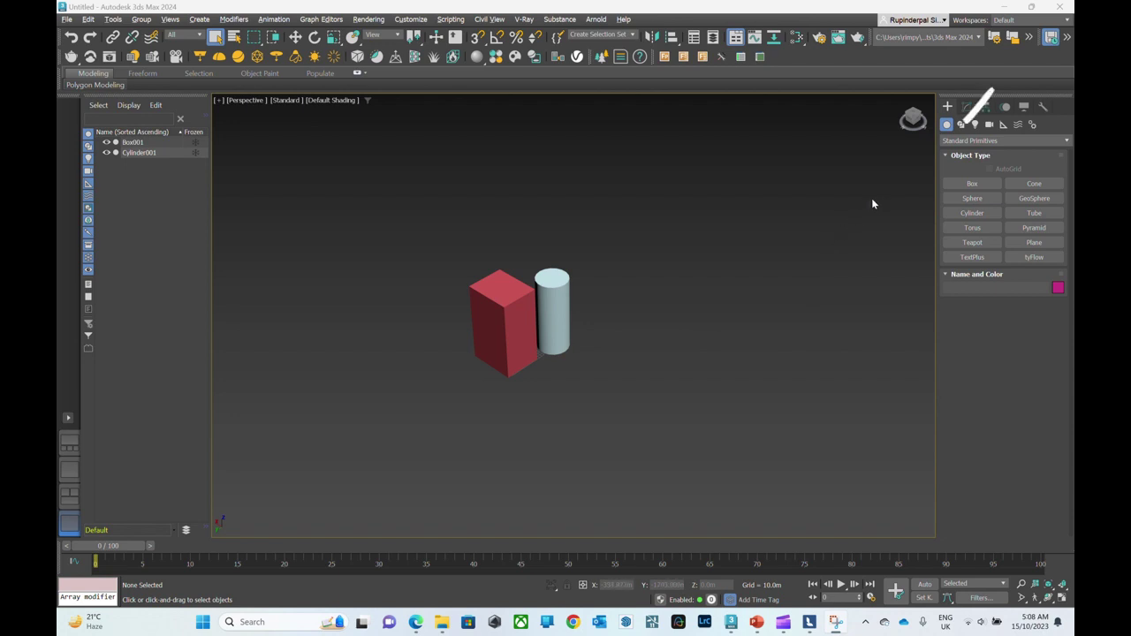
Switch the Create panel to shapes, keeping the category on Splines
click(960, 124)
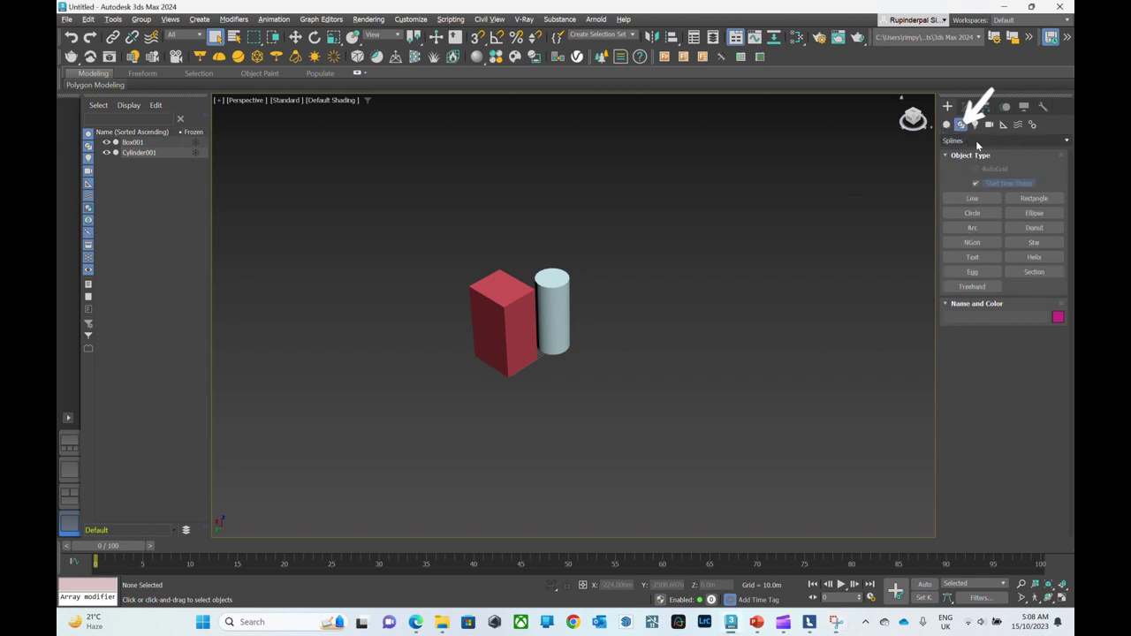
click(977, 143)
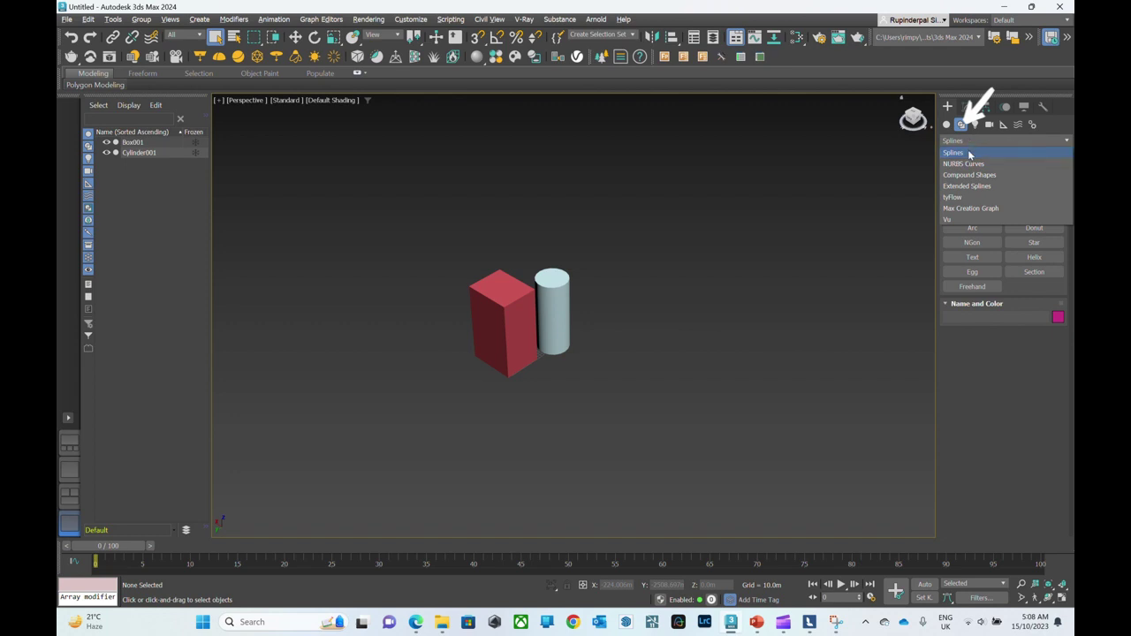
click(979, 154)
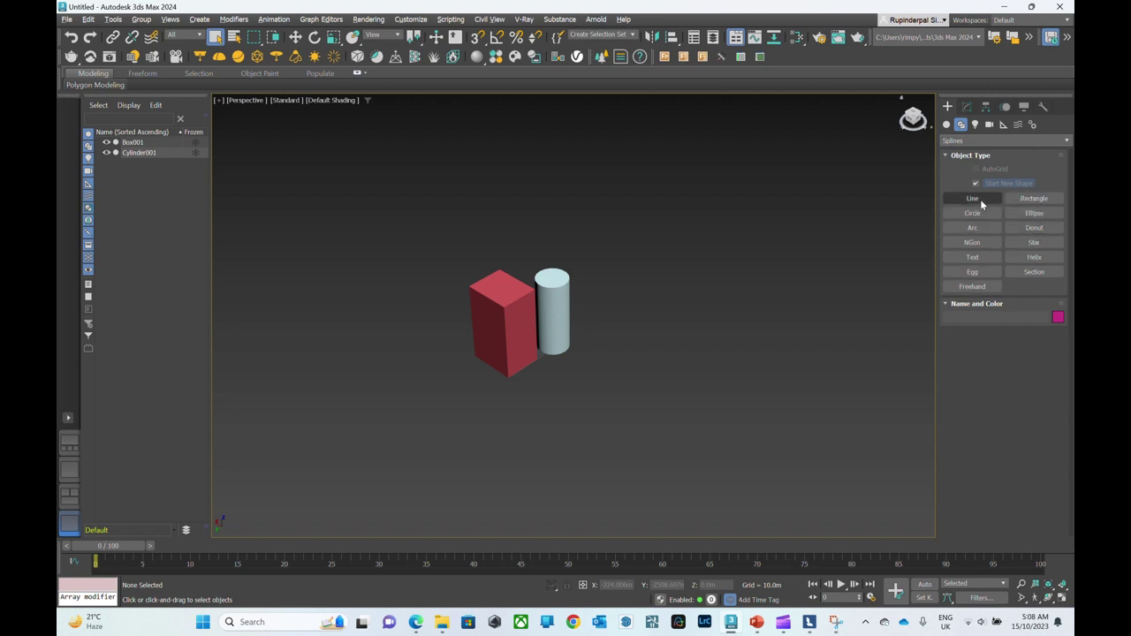
Draw a rectangle spline below the box and a circle spline of radius 89.316m beside the cylinder
click(1039, 201)
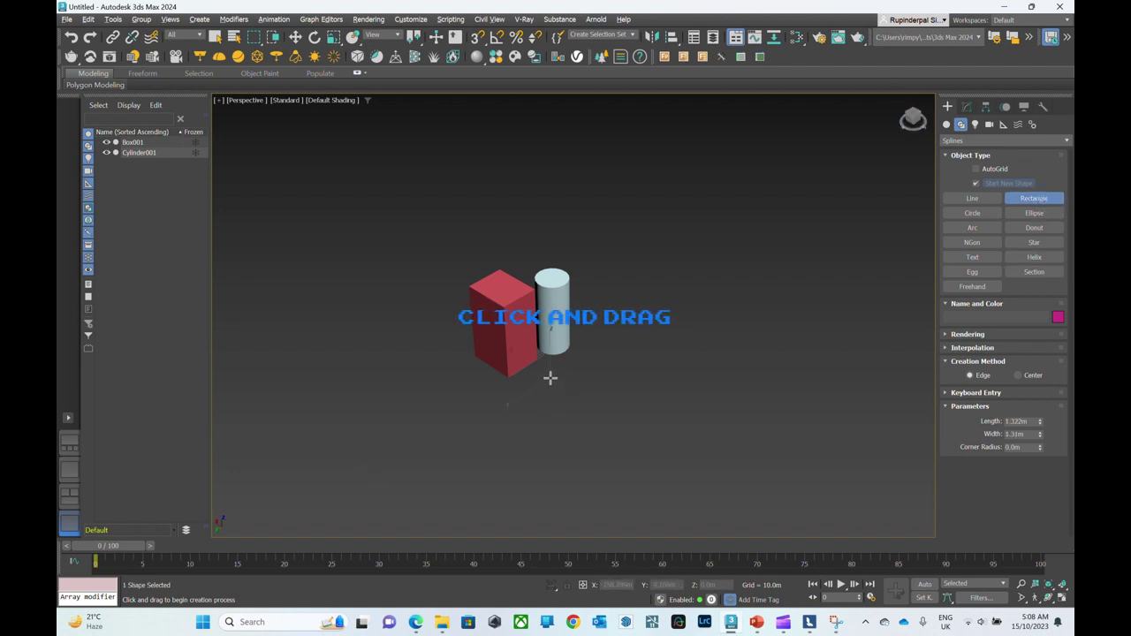
mouse_move(550, 377)
mouse_down()
mouse_move(581, 402)
mouse_move(528, 437)
mouse_move(542, 413)
mouse_move(538, 431)
mouse_up()
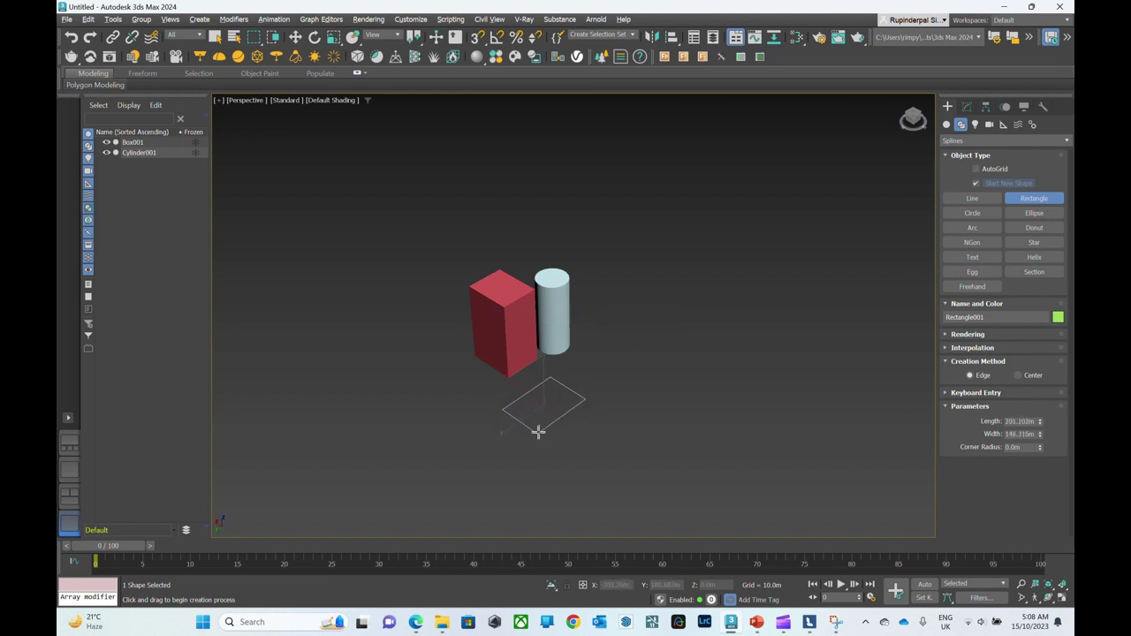
click(982, 214)
drag(651, 341, 675, 348)
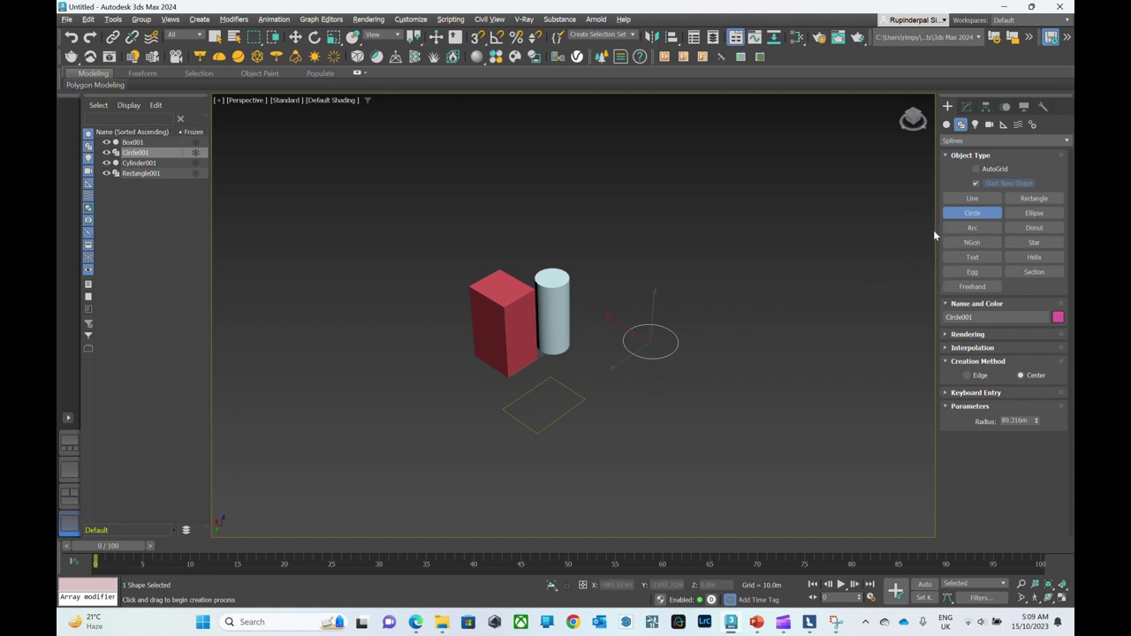
Draw a donut spline below the circle with radii 124.437m and 61.606m
click(1034, 228)
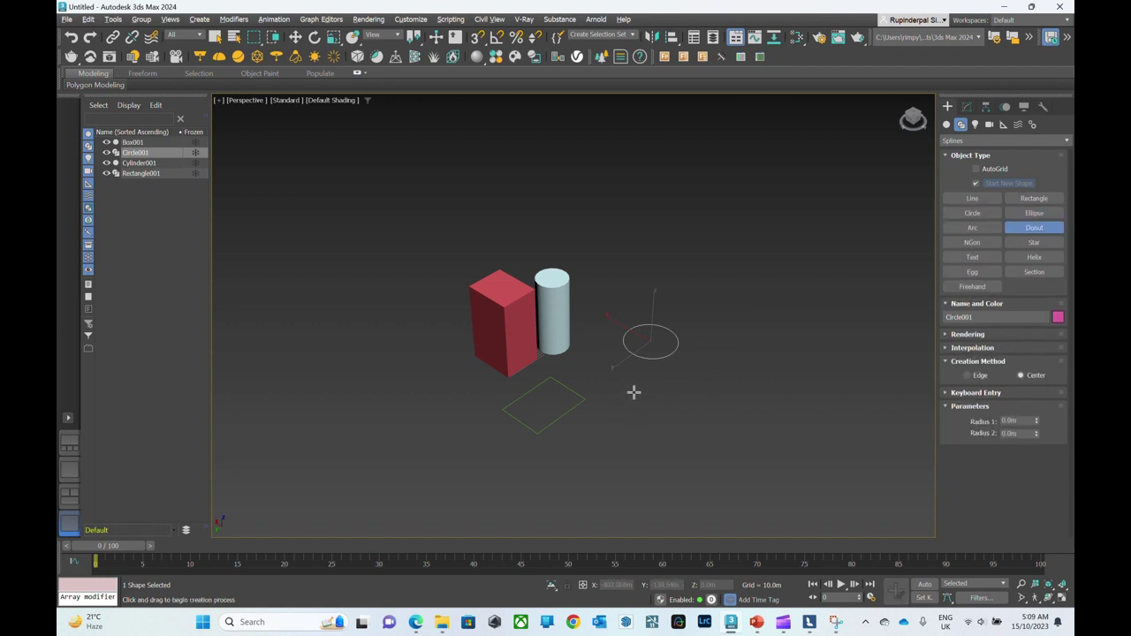
drag(634, 392, 661, 415)
click(661, 415)
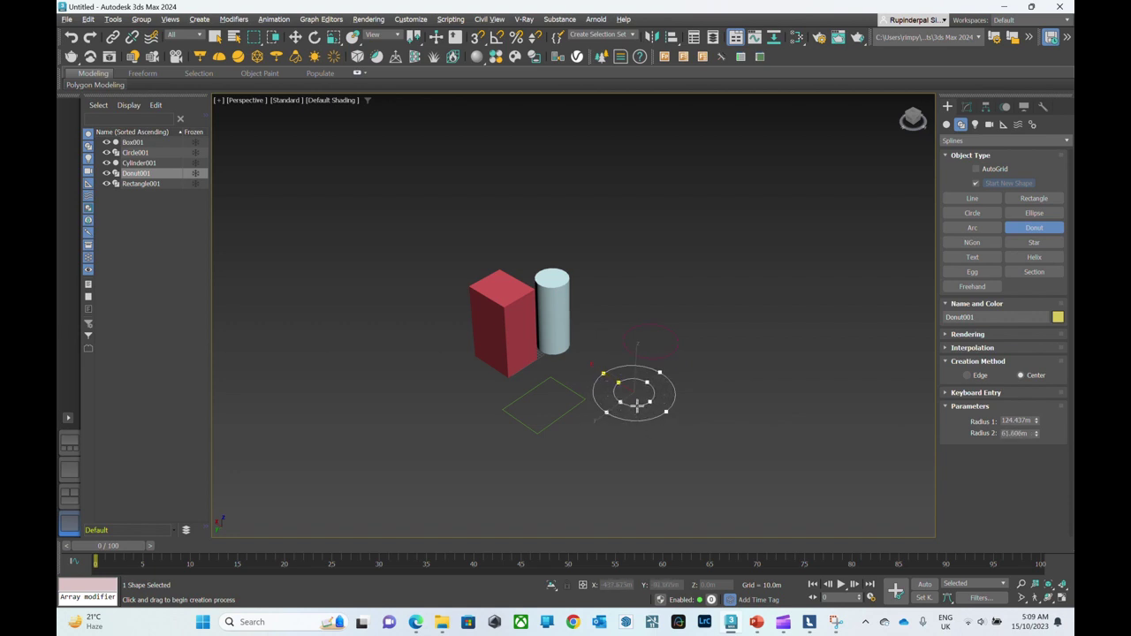
click(636, 405)
Select Box001 in the Modify panel and browse its full Modifier List
click(969, 108)
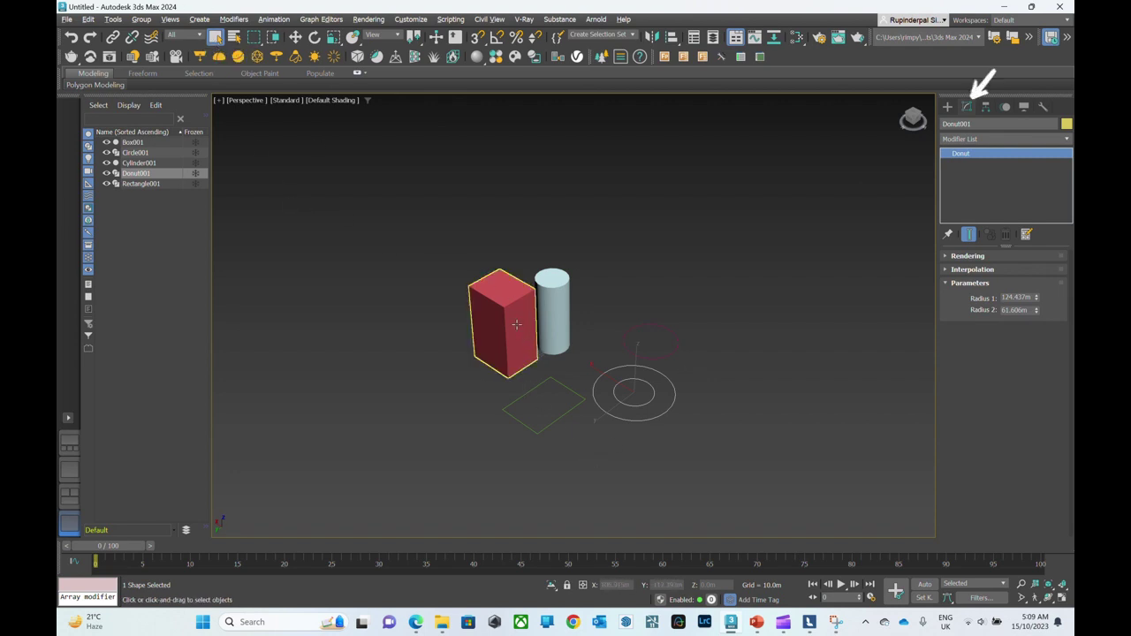
click(509, 297)
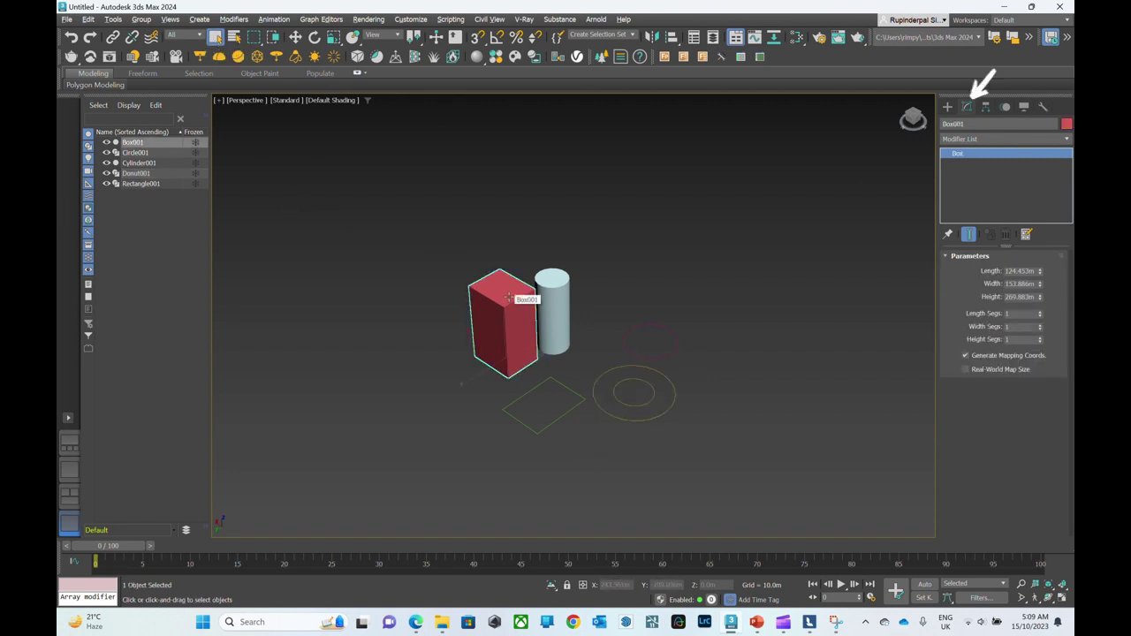
click(1000, 139)
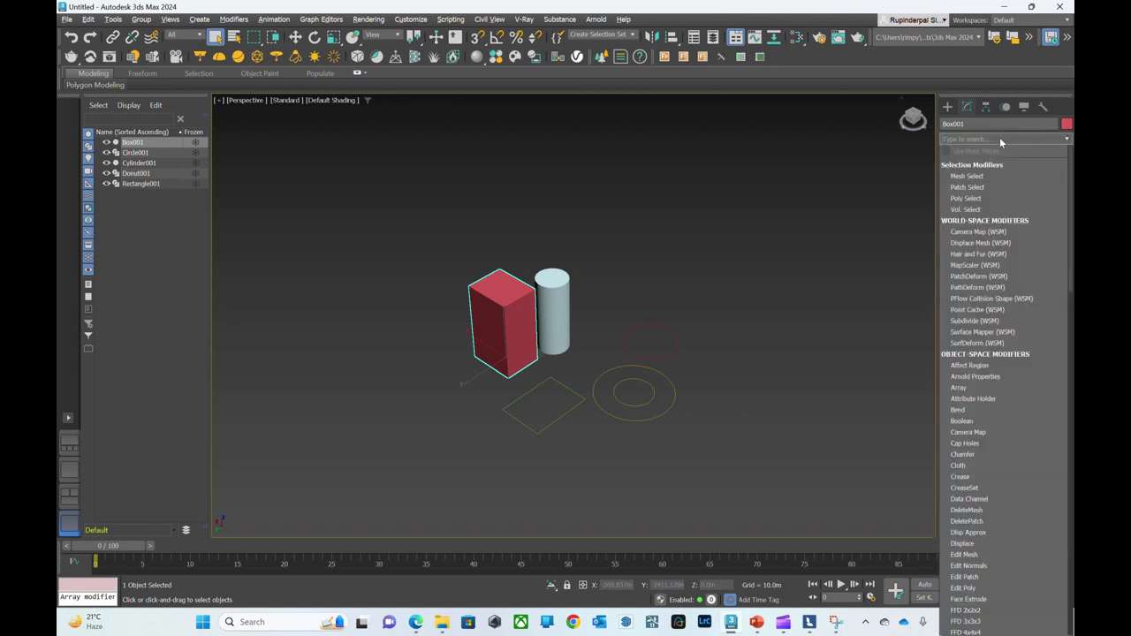
scroll(990, 230, down, 15)
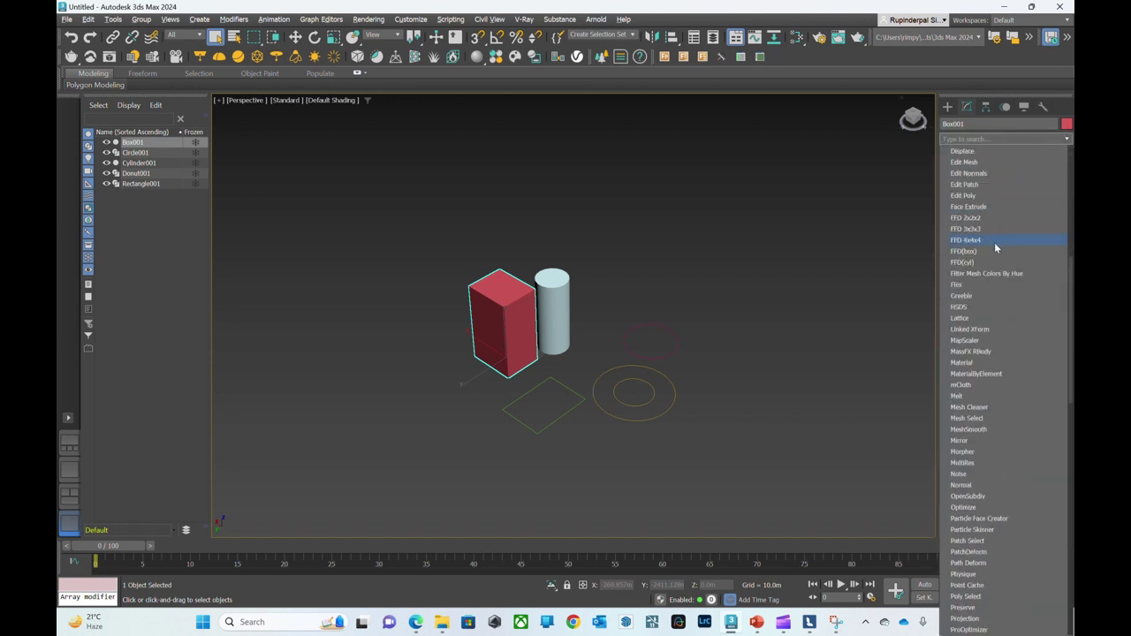
scroll(996, 250, down, 20)
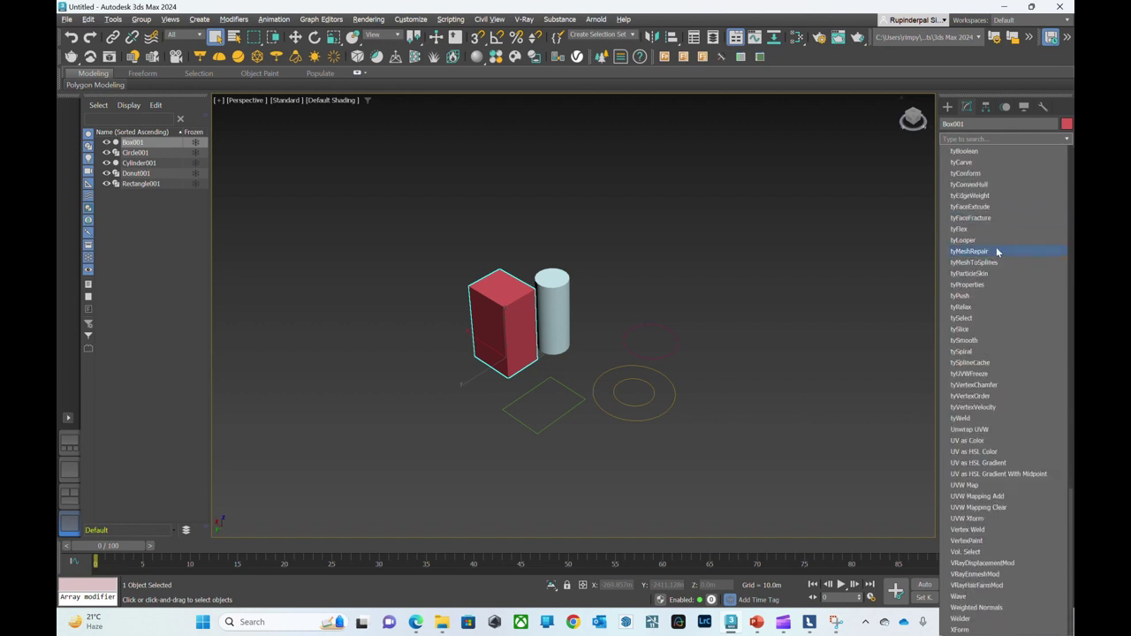
scroll(1001, 292, up, 20)
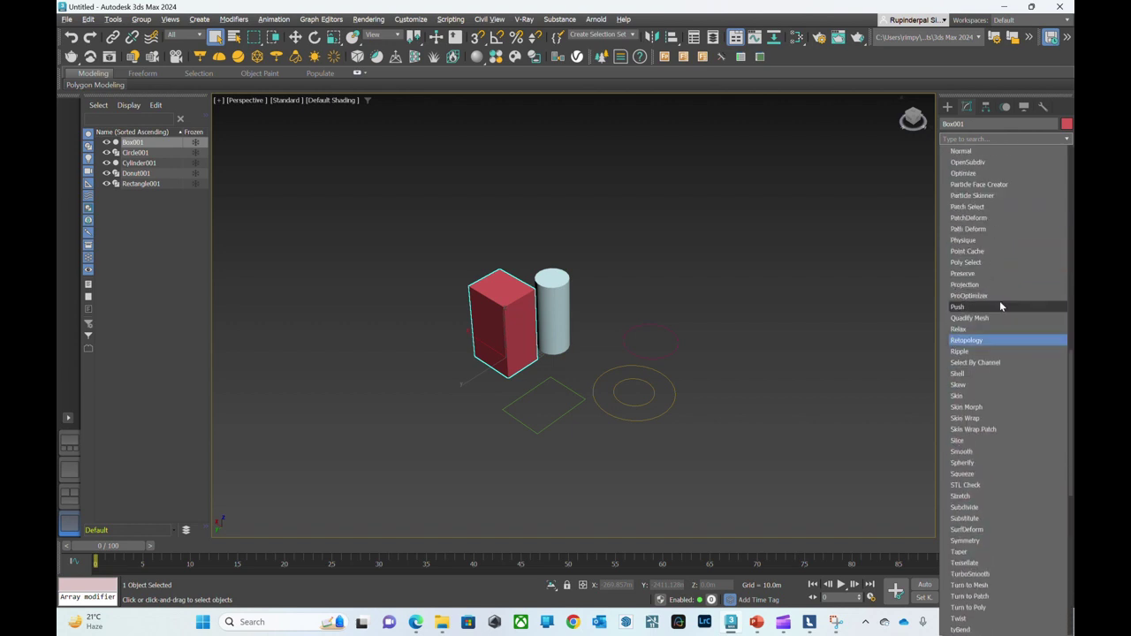
scroll(999, 304, up, 15)
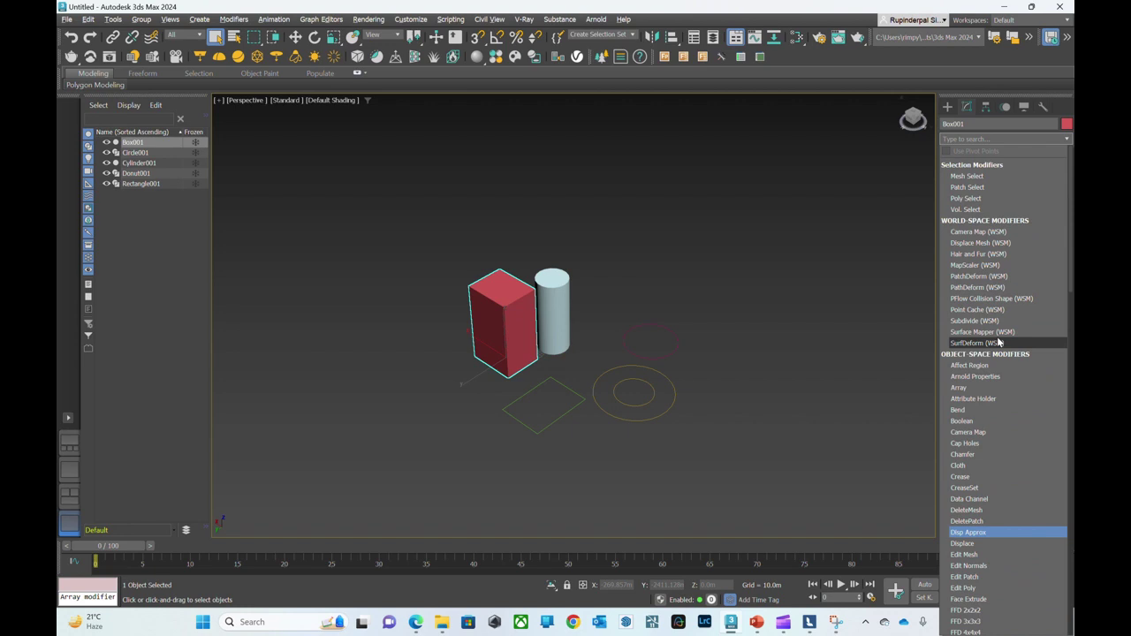
scroll(987, 292, down, 15)
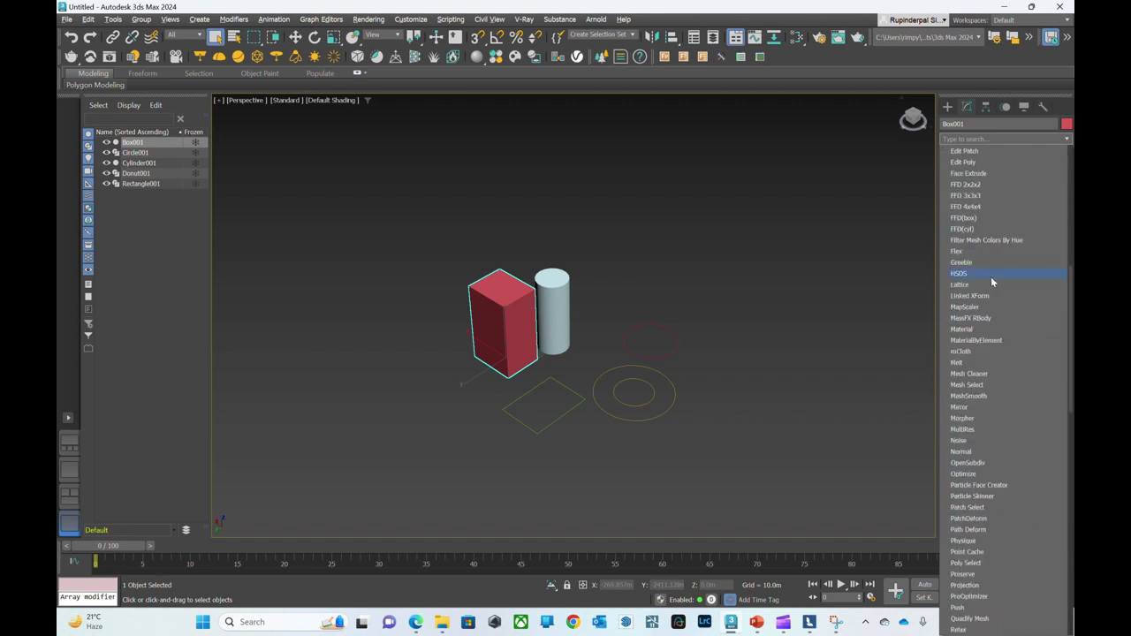
scroll(1004, 289, down, 9)
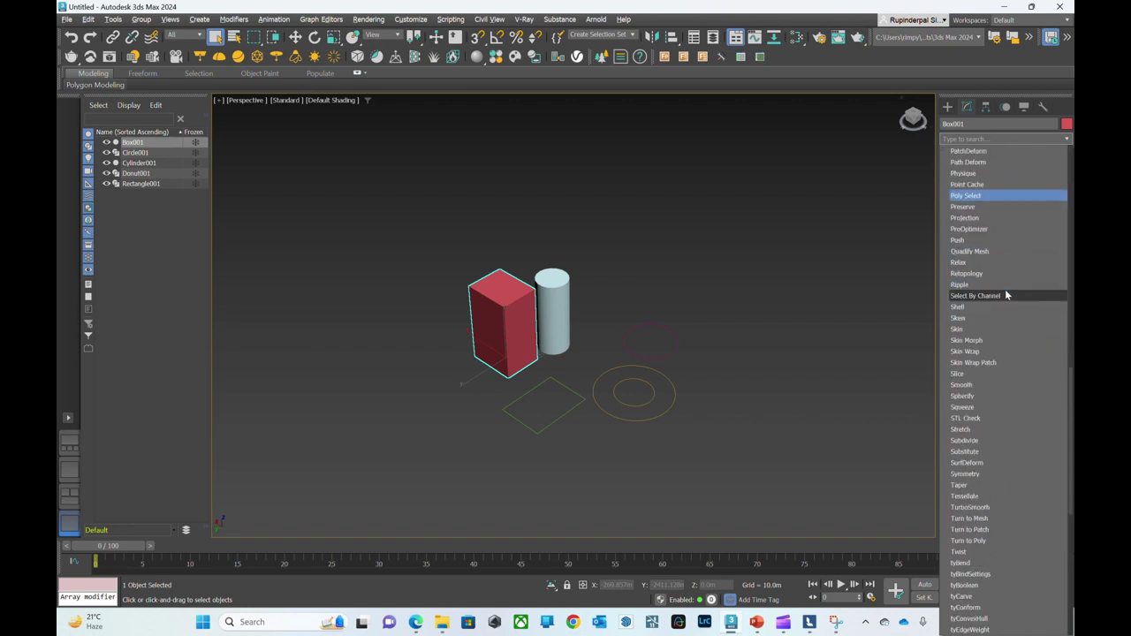
scroll(1002, 293, up, 1)
scroll(996, 340, down, 1)
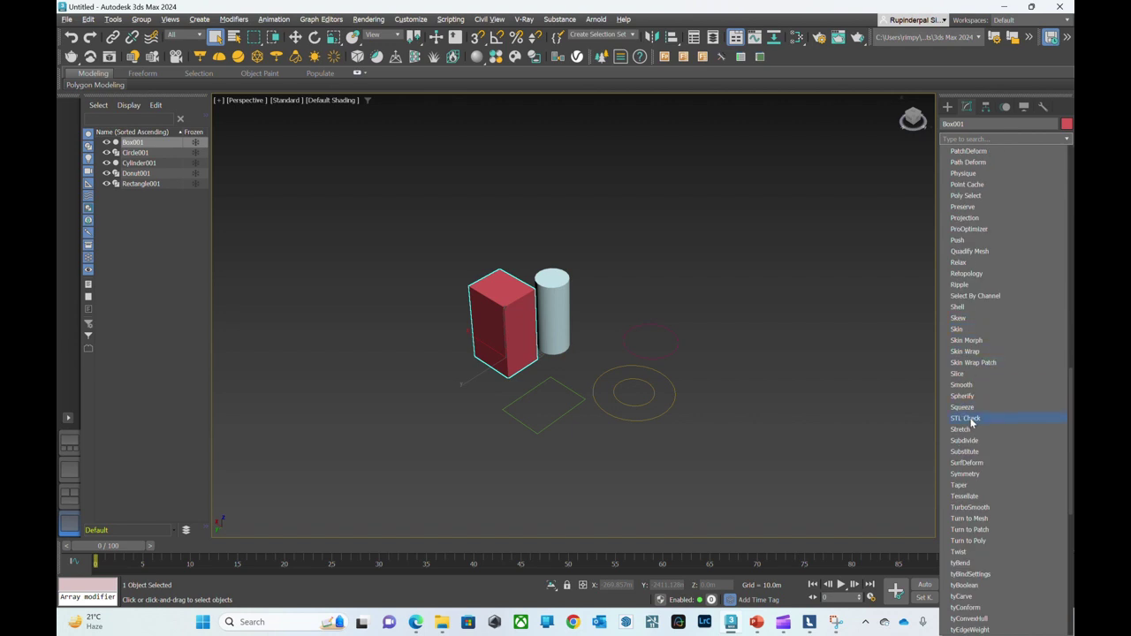
Add a Twist modifier to Box001 via the 'twist' search, then switch to Select and Move
click(975, 552)
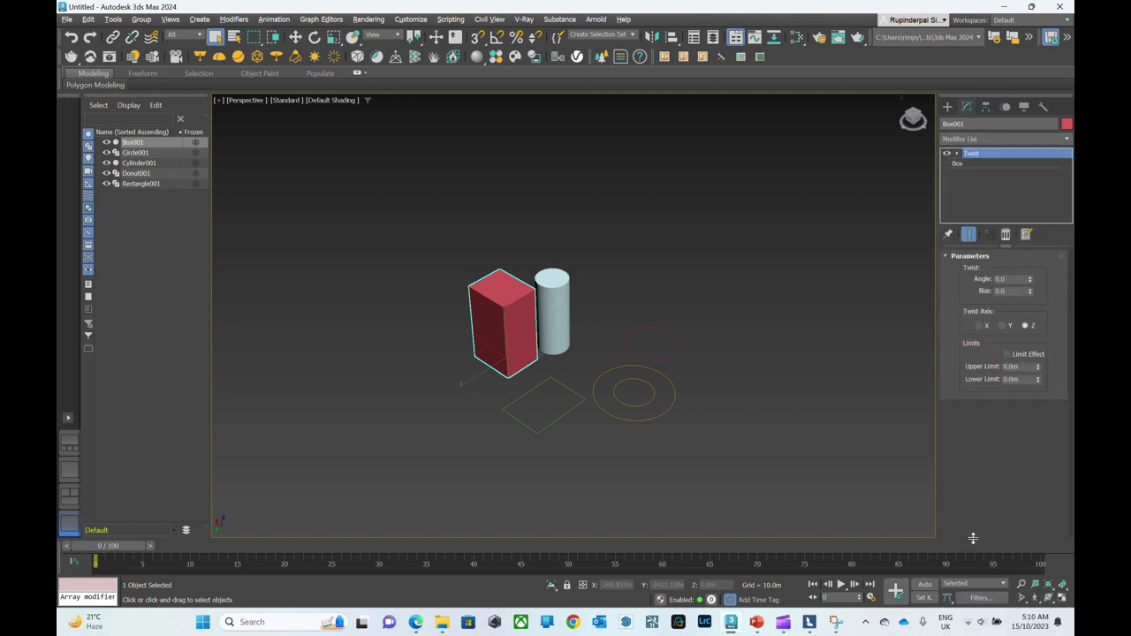
click(960, 139)
click(960, 140)
click(960, 139)
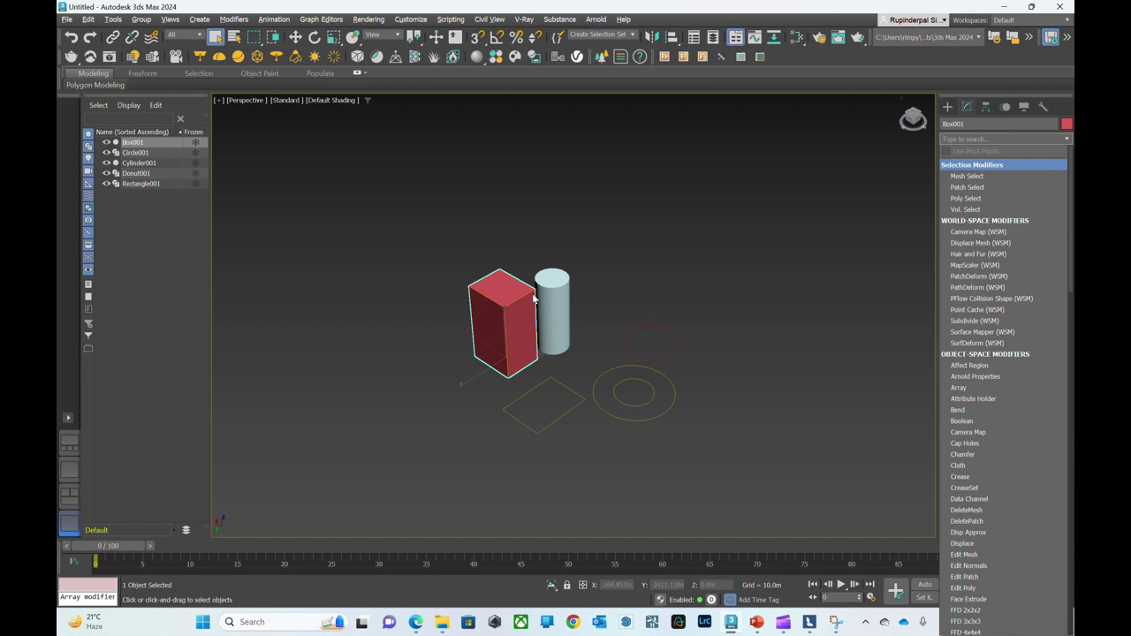
text(twist)
key(Return)
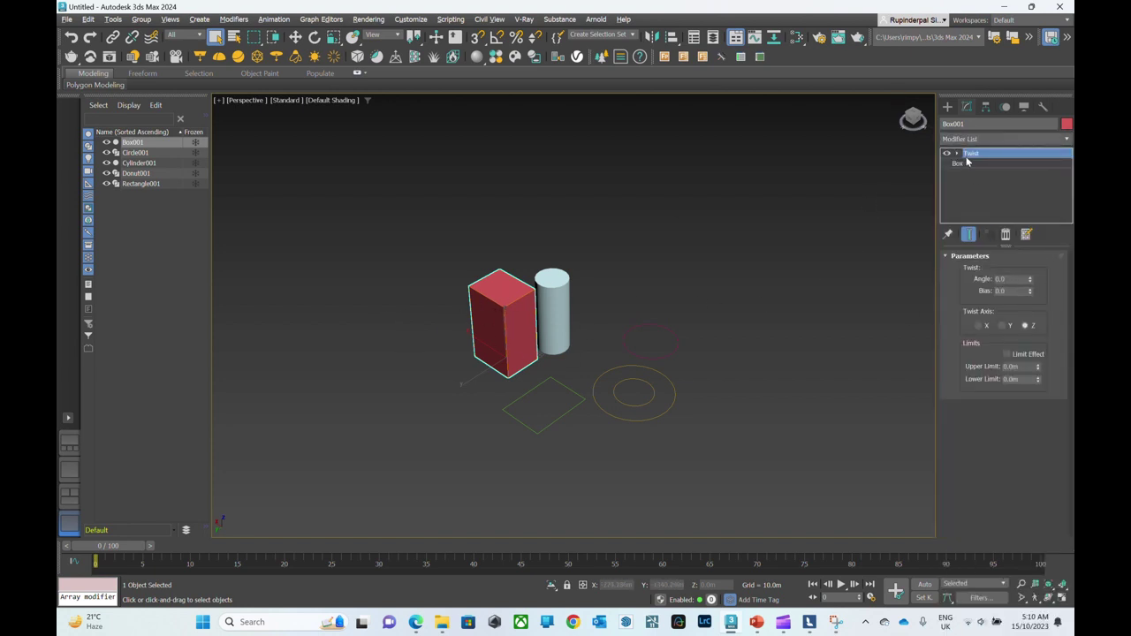
key(w)
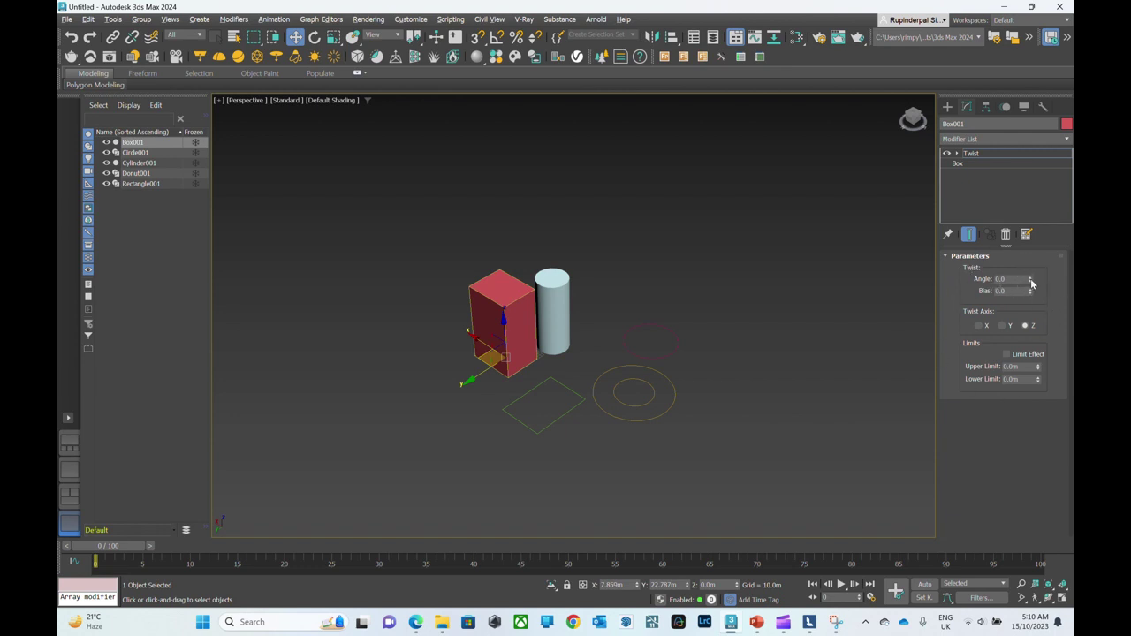
Set the Twist angle to 42.5, trying X and Y axes before settling on Z
drag(1030, 281, 1029, 246)
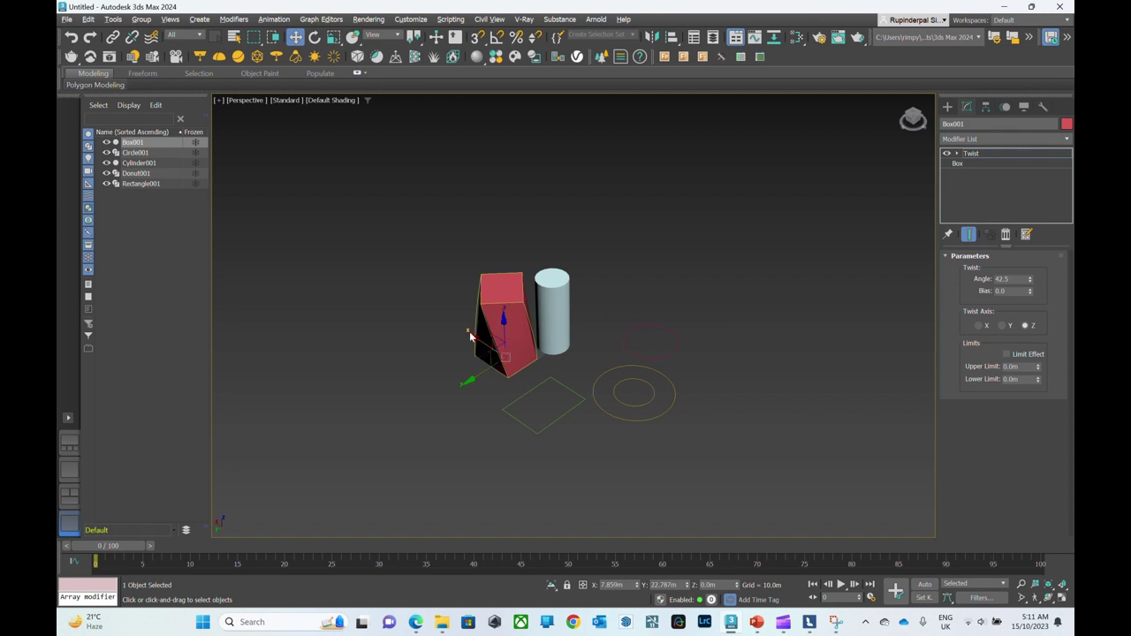
click(979, 326)
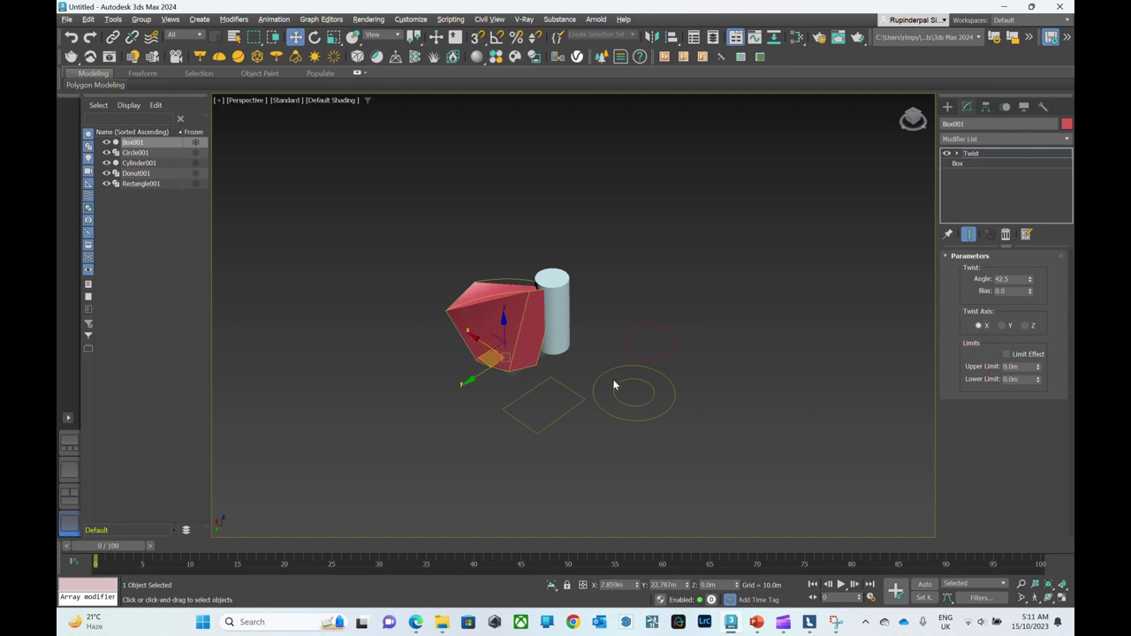
click(1004, 326)
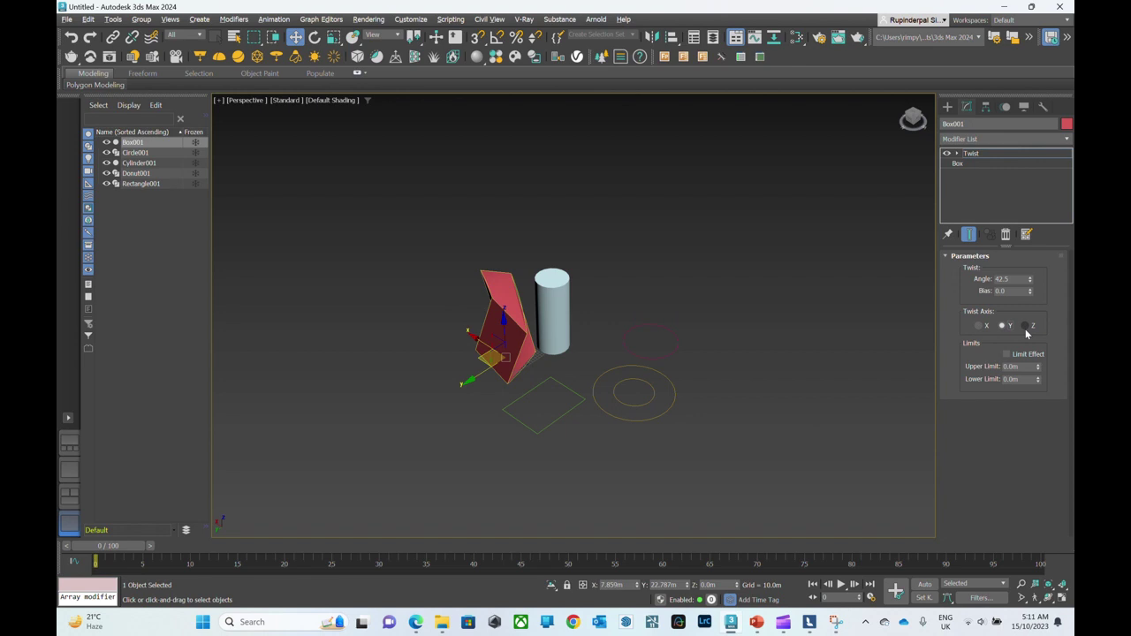
click(1026, 326)
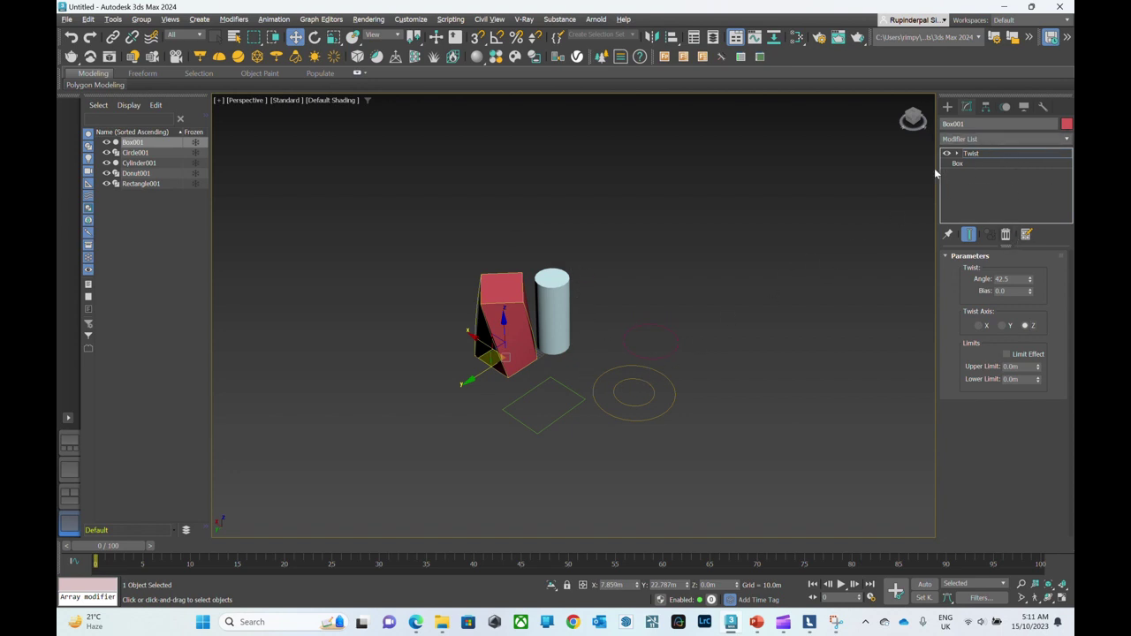
Stack a Taper modifier above the Twist on Box001
click(1013, 141)
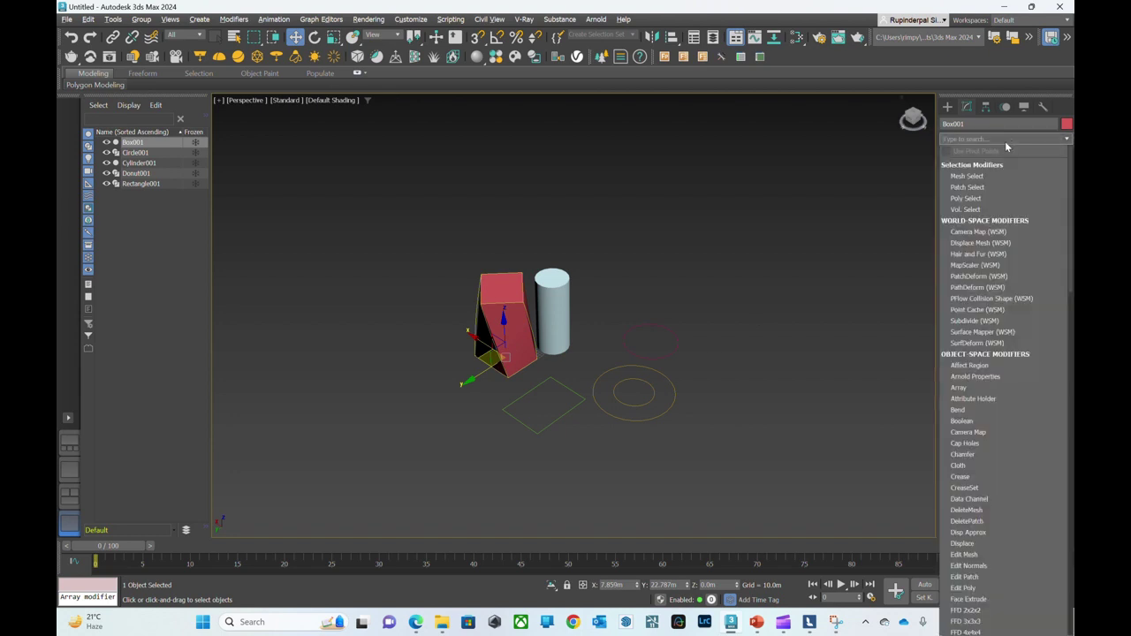
scroll(1008, 334, down, 5)
scroll(1007, 334, down, 12)
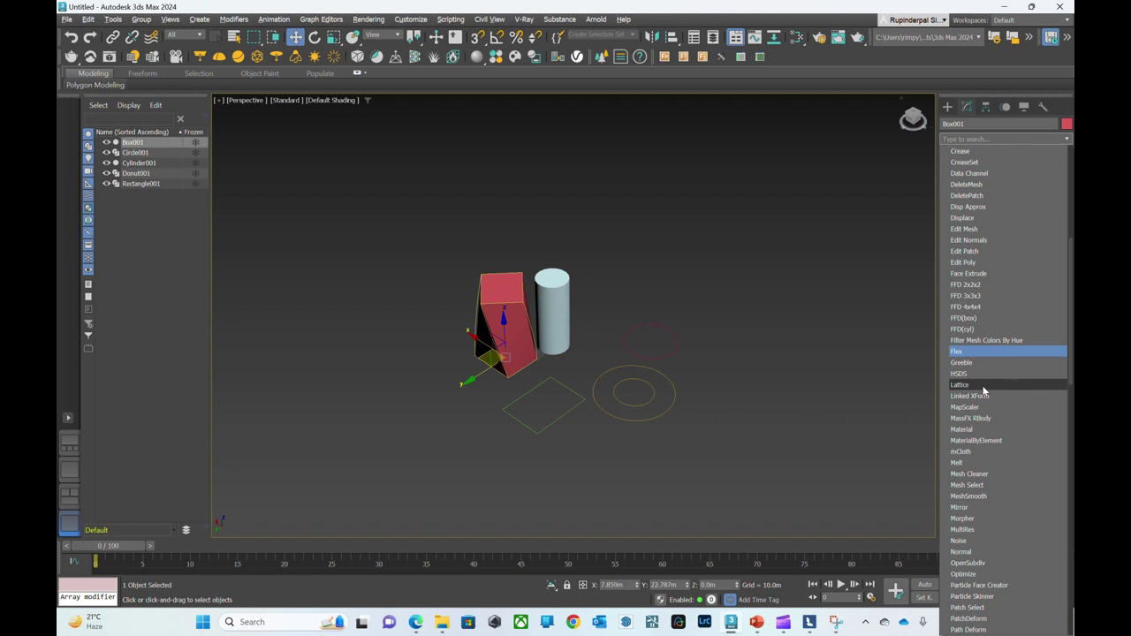
scroll(992, 405, down, 8)
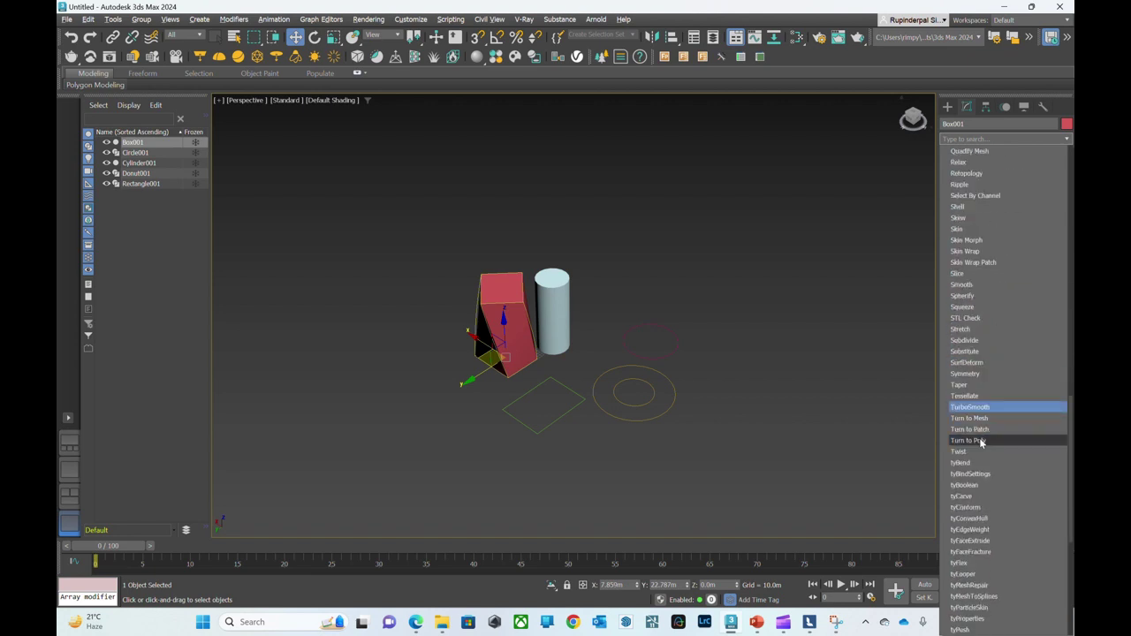
scroll(972, 396, down, 1)
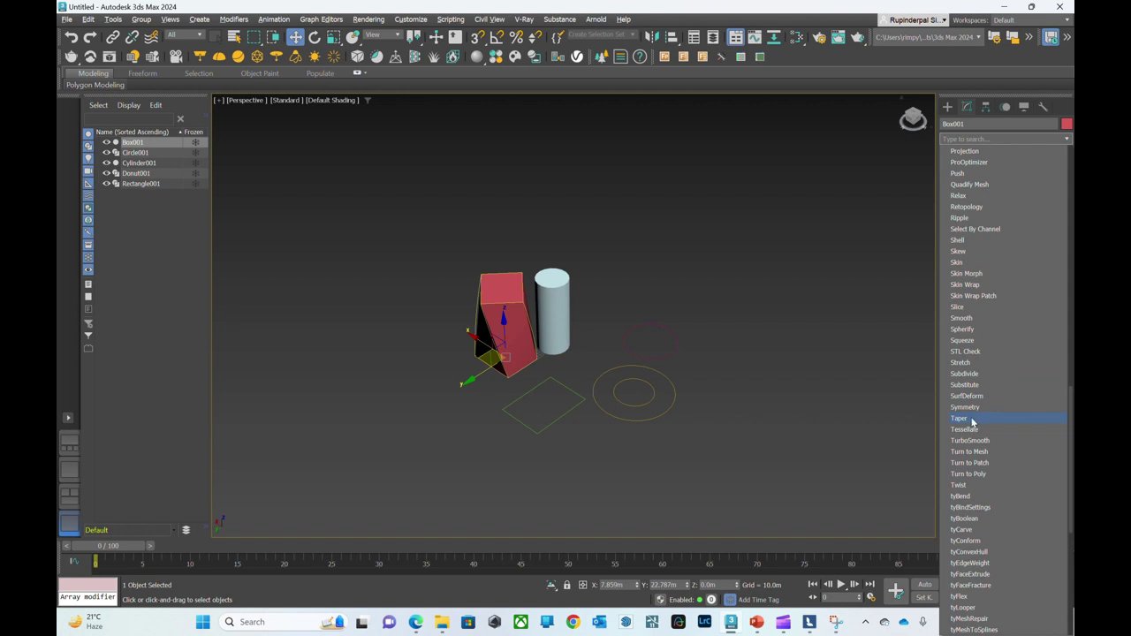
click(972, 420)
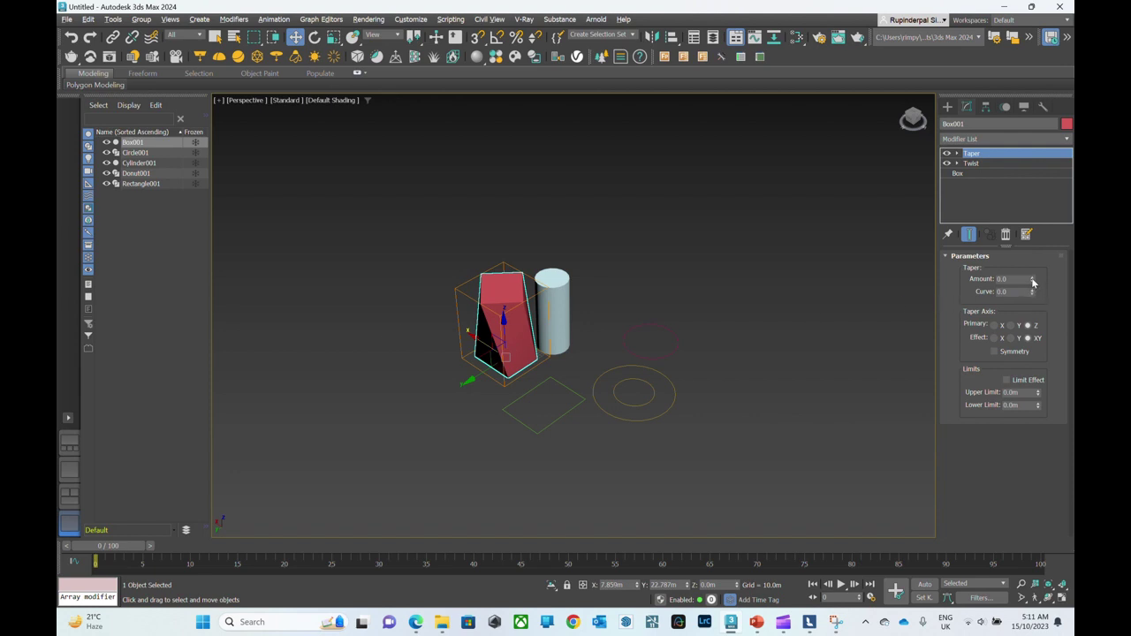
Set the Taper Amount to -0.35 and try different primary and effect axes
mouse_move(1033, 280)
mouse_down()
mouse_move(1033, 257)
mouse_move(1034, 311)
mouse_move(1032, 274)
mouse_move(1032, 298)
mouse_up()
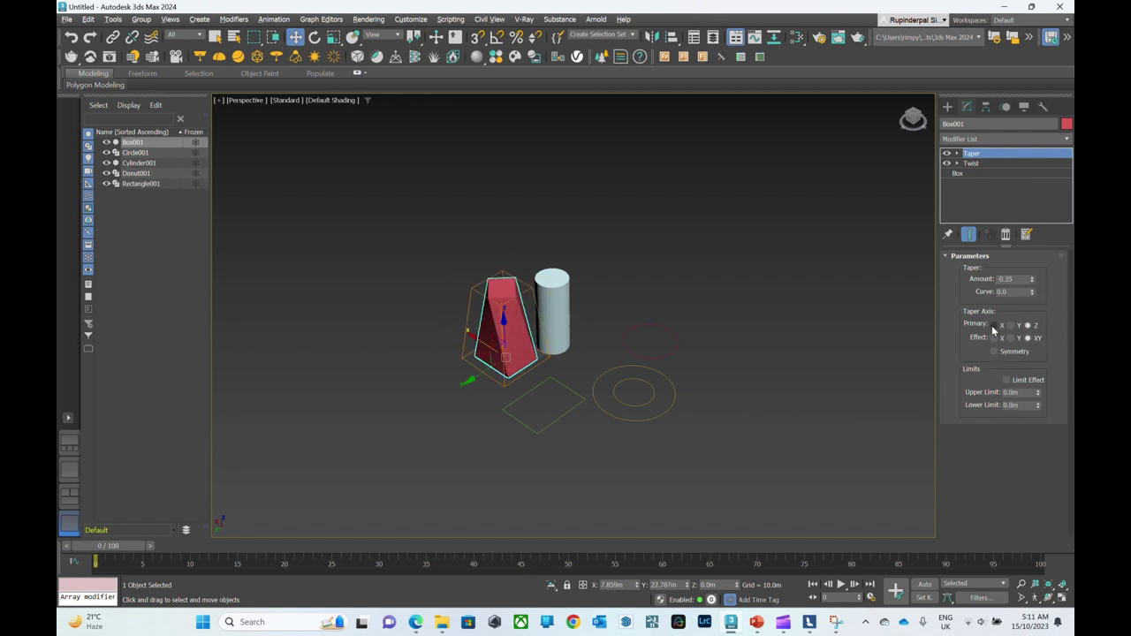
click(994, 327)
click(1014, 326)
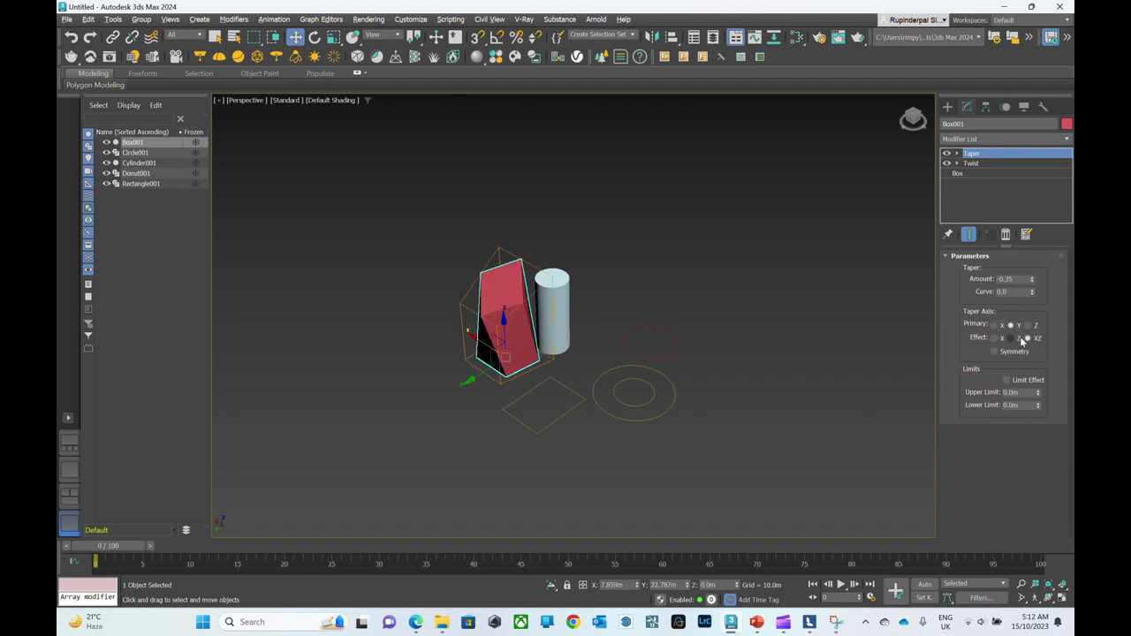
click(1015, 338)
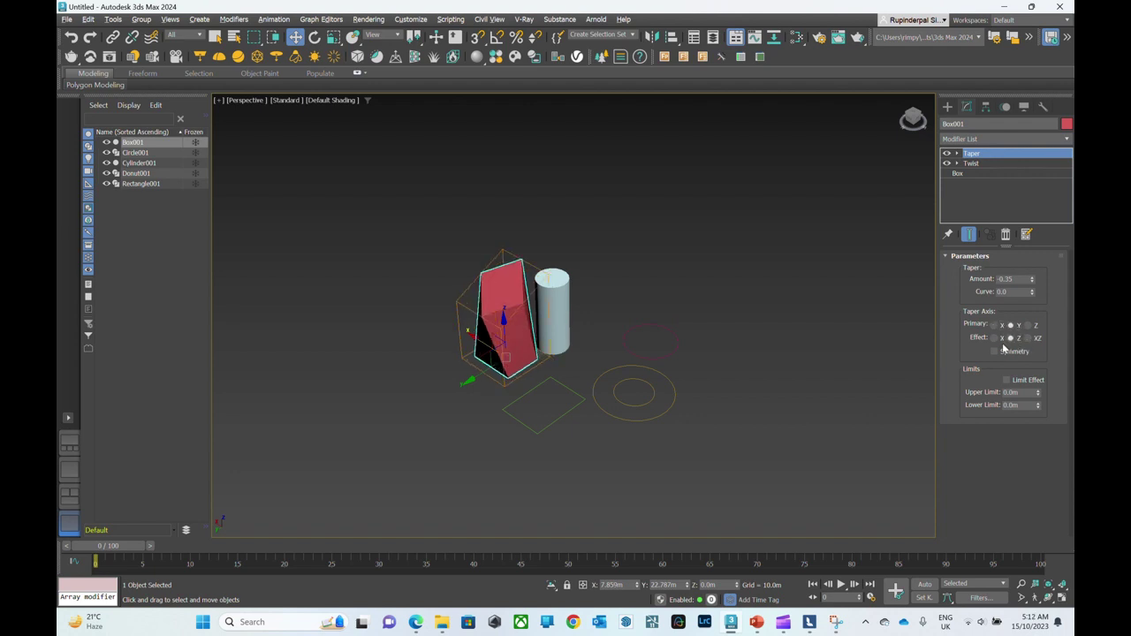
click(994, 338)
click(1027, 326)
click(1027, 339)
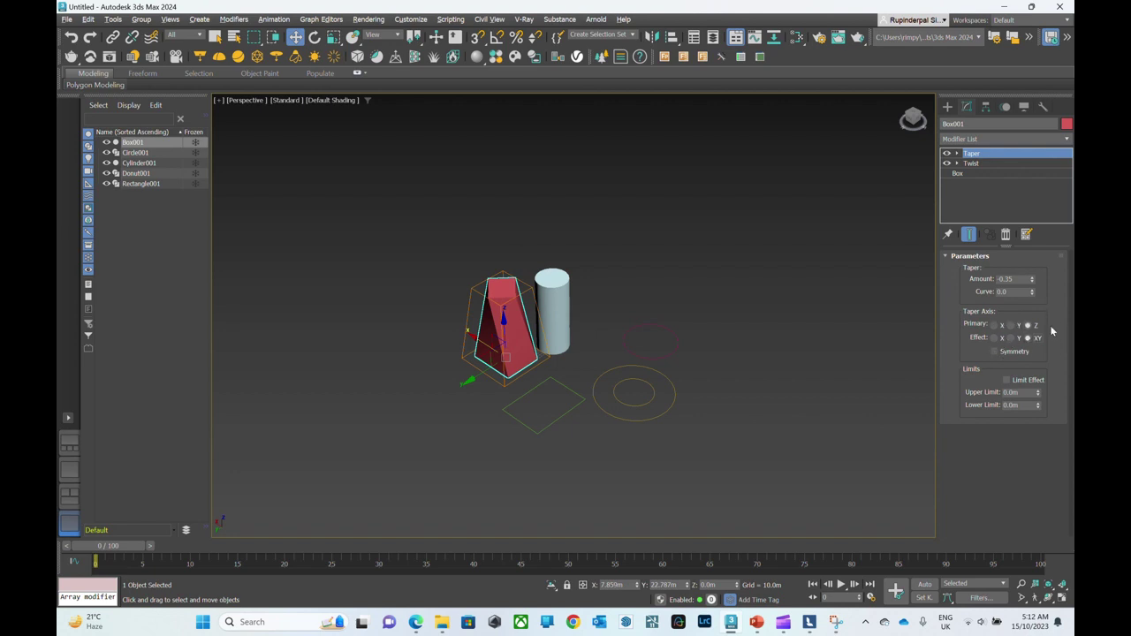
Settle the taper on Primary Z with Effect XY, then deselect the box
click(994, 326)
click(1009, 326)
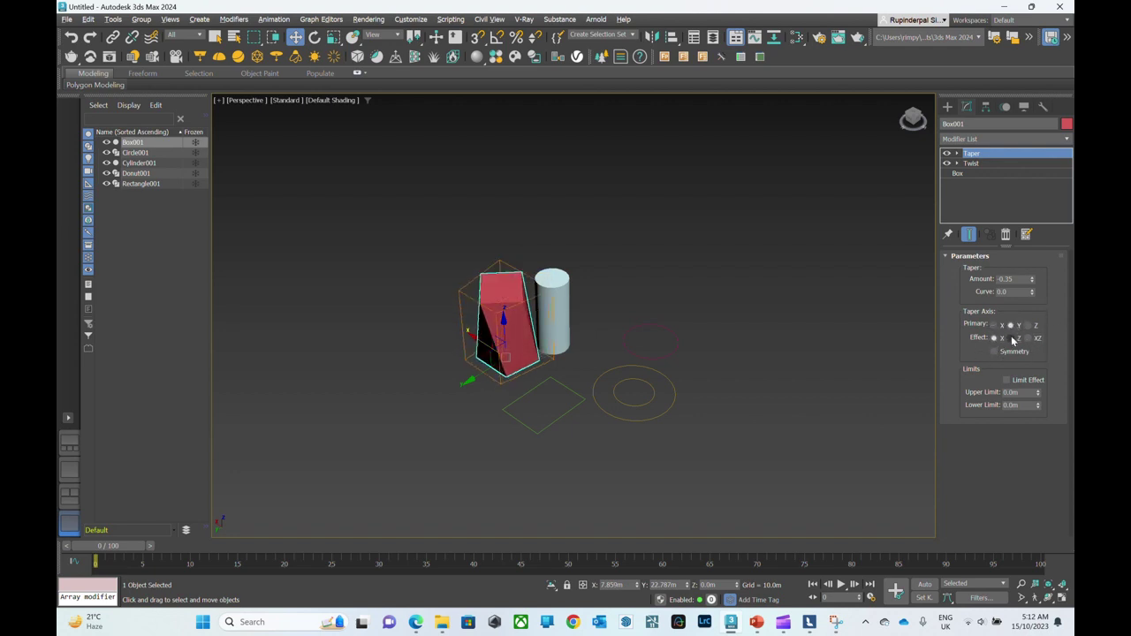
click(1027, 326)
click(1028, 339)
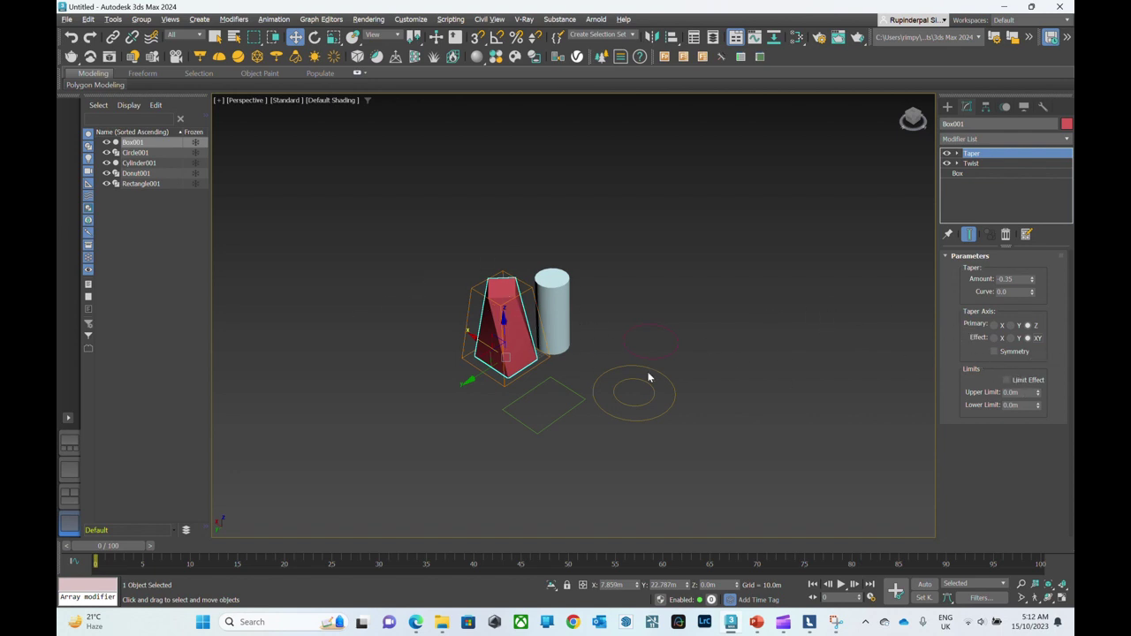
click(591, 317)
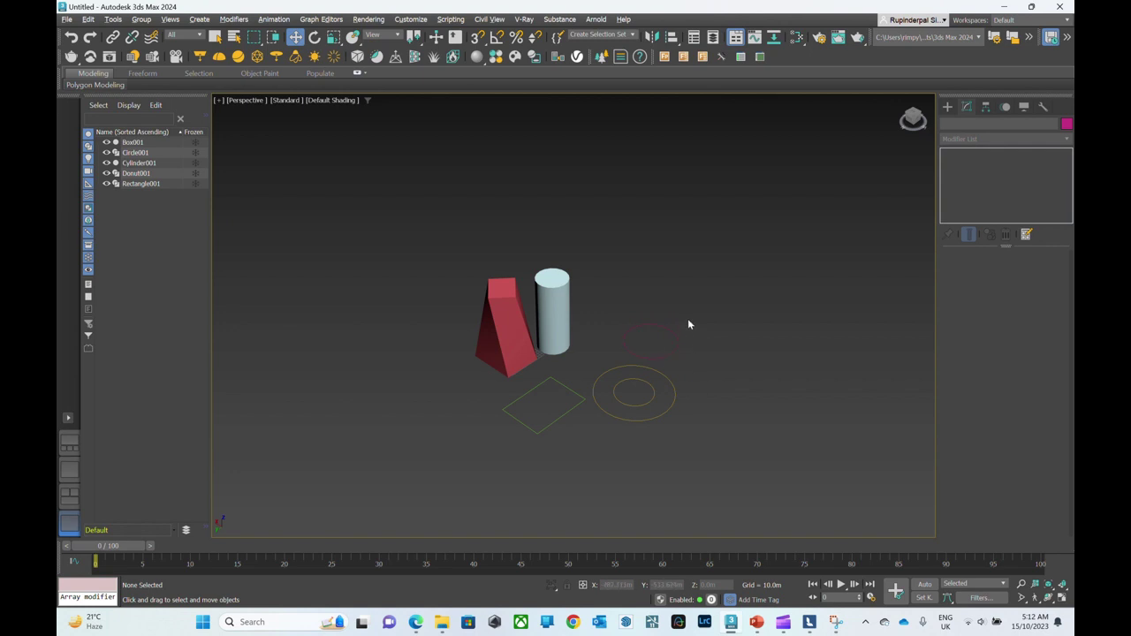
Select Circle001 and add an Extrude modifier found by searching 'extr'
click(671, 342)
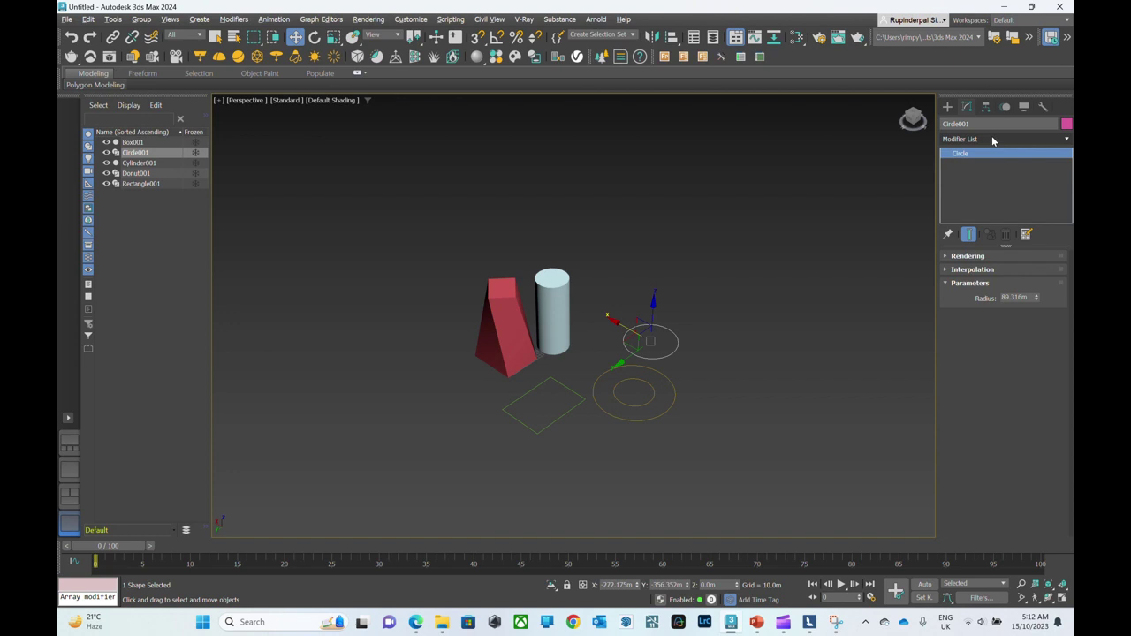
click(993, 141)
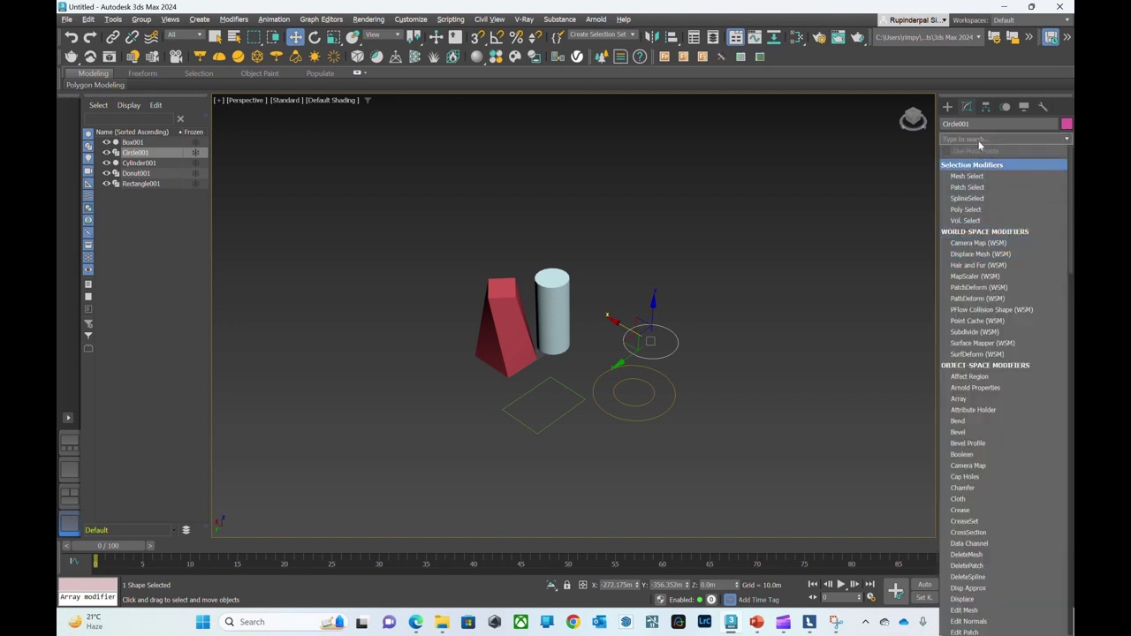
text(extr)
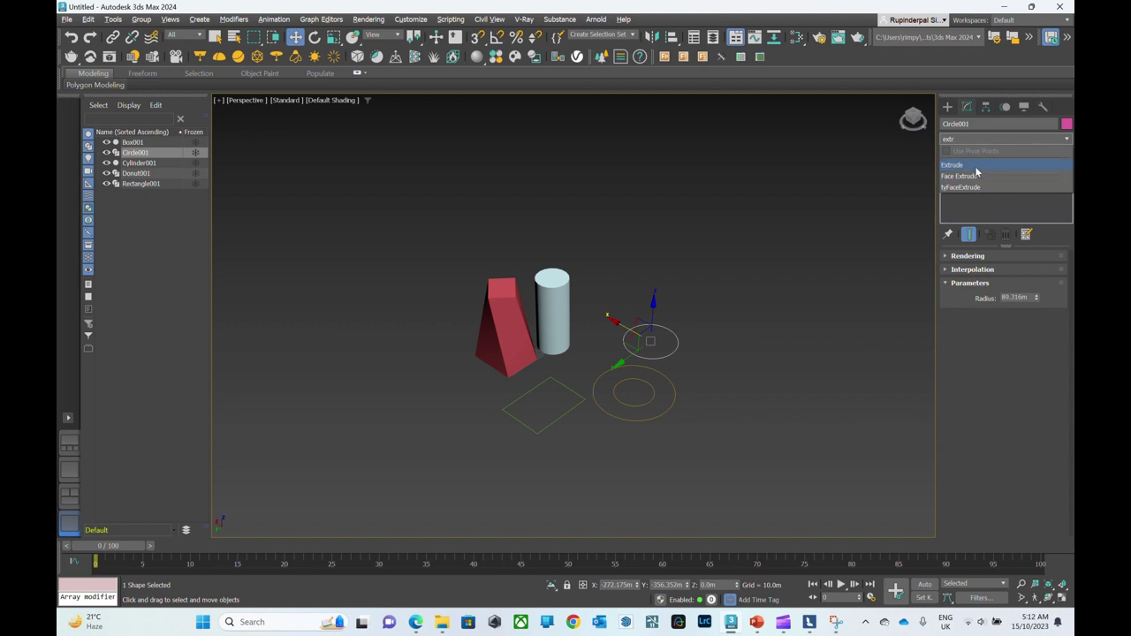
click(975, 168)
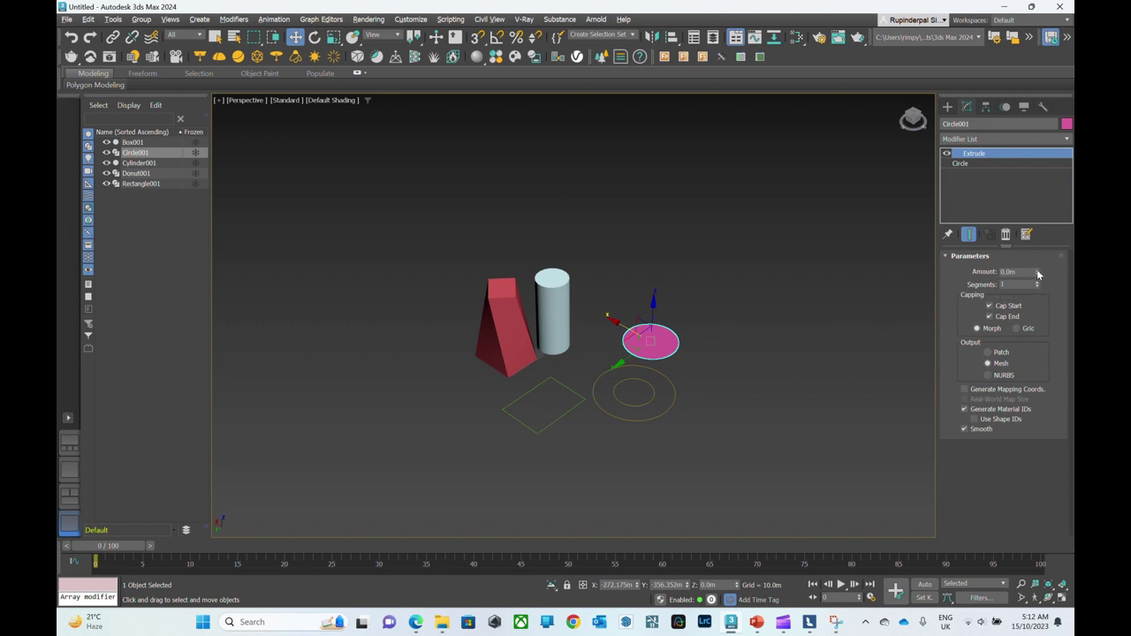
Raise Circle001's Extrude Amount to about 206m and return to the Create panel
drag(1038, 274, 1041, 106)
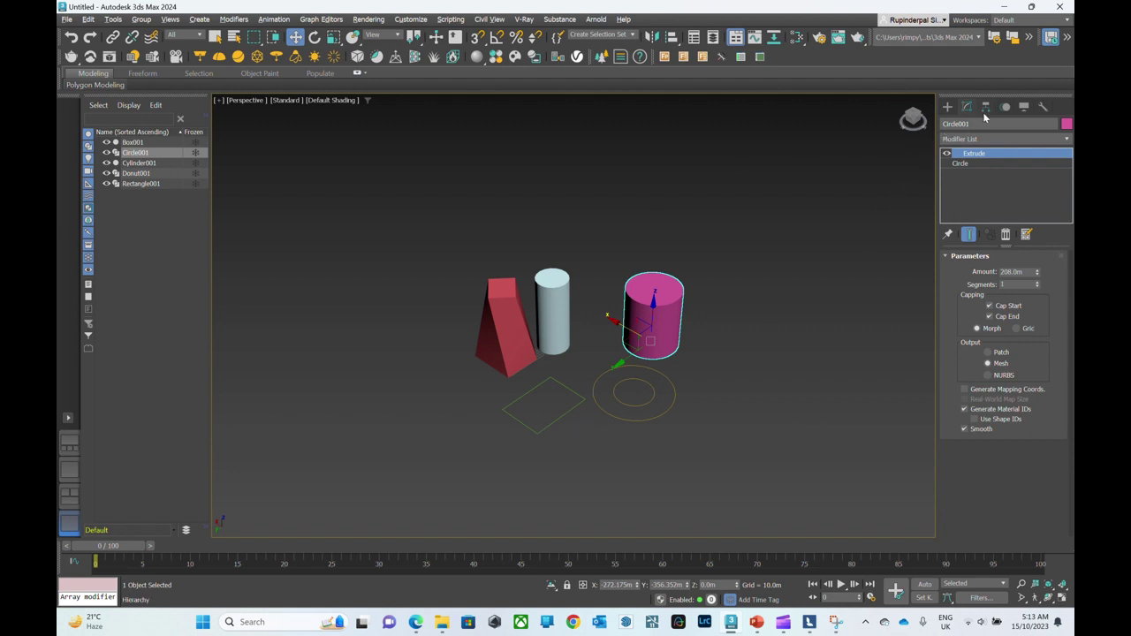
click(948, 106)
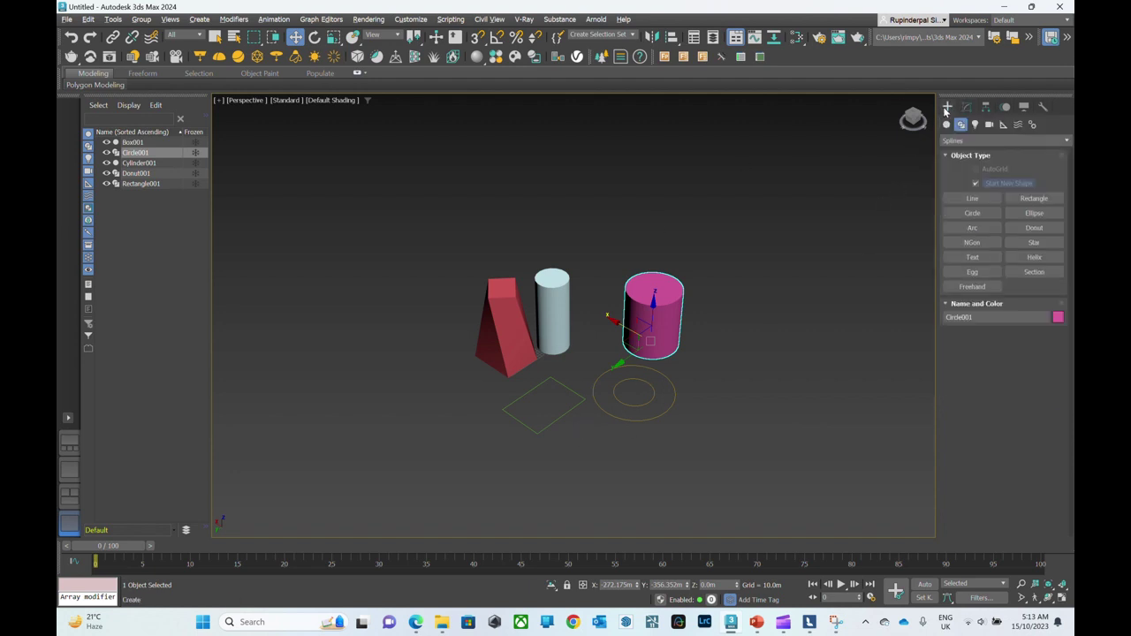
Draw a curving seven-vertex Line spline in front of the objects, ending on its first vertex
click(975, 198)
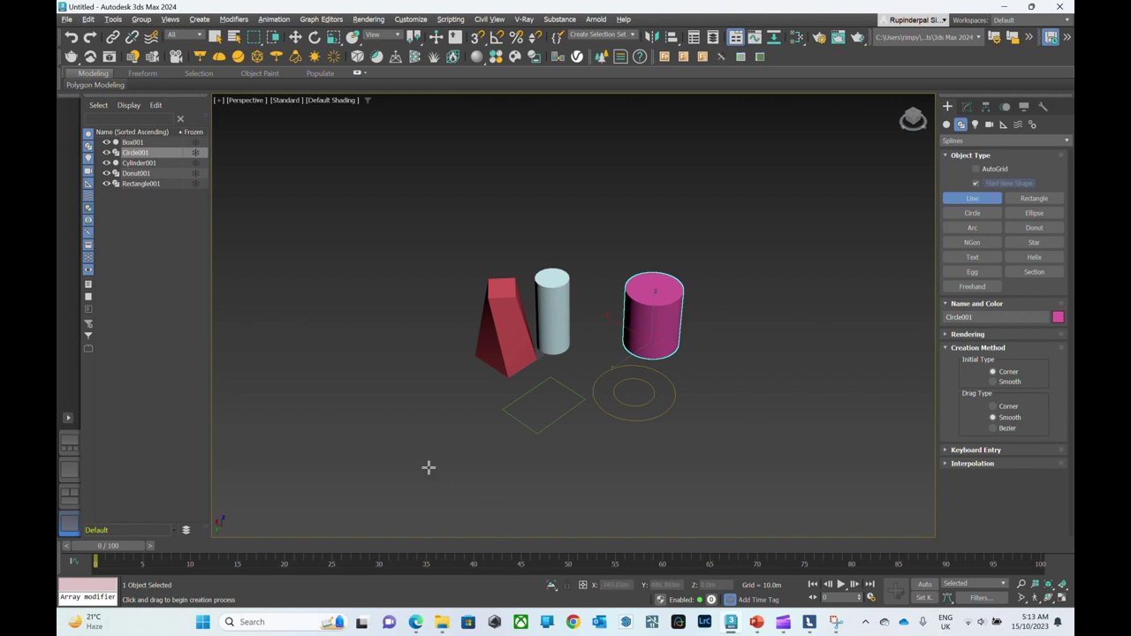
click(552, 482)
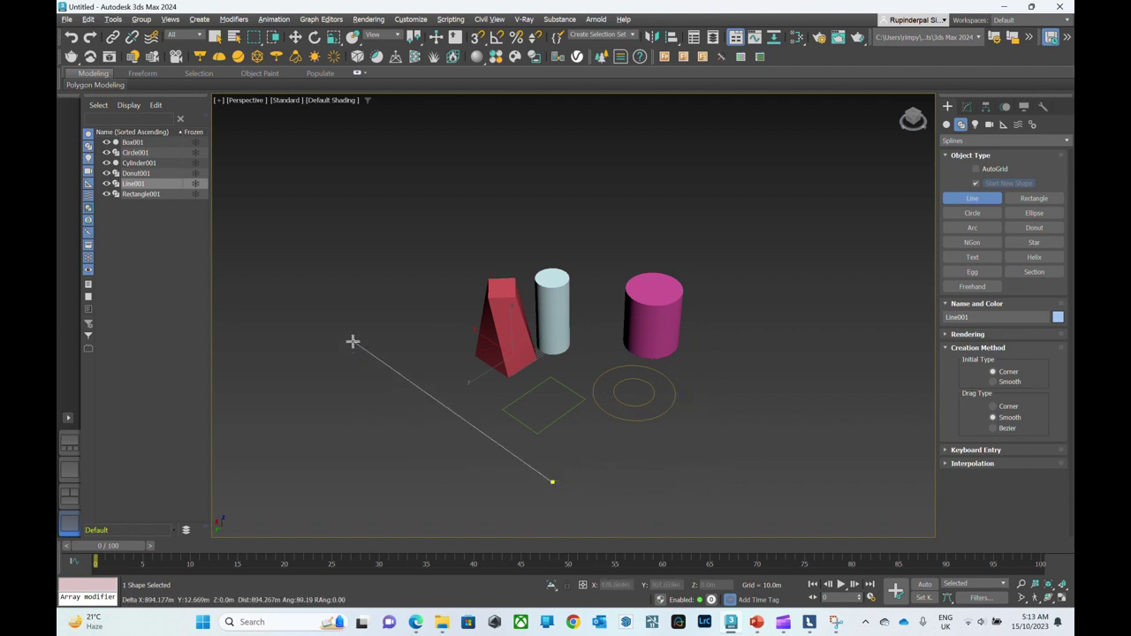
click(684, 422)
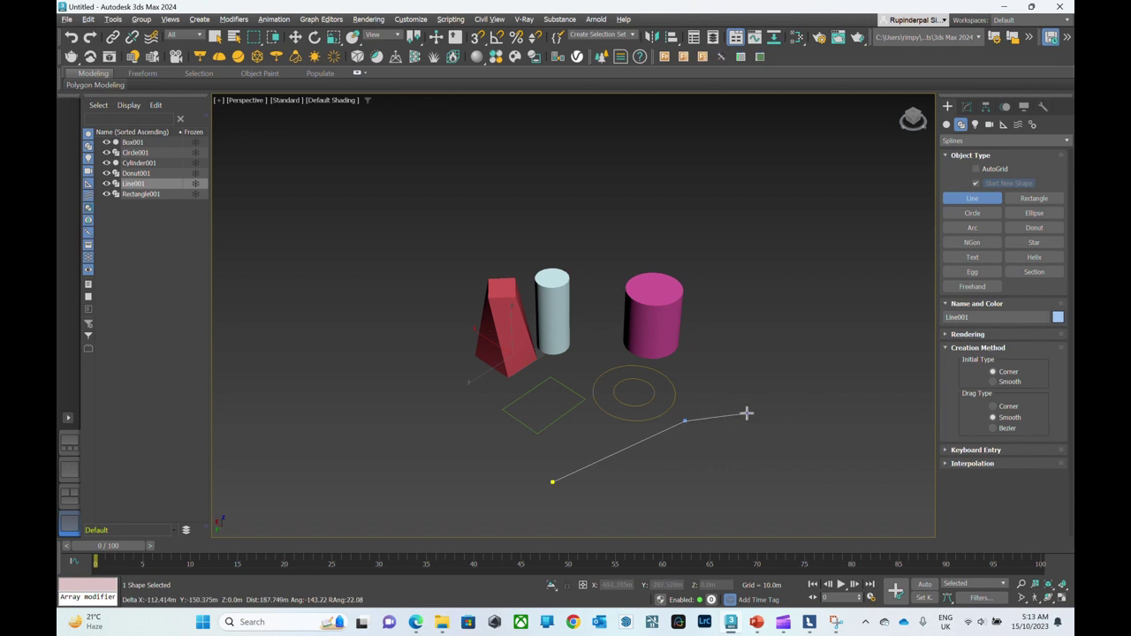
drag(757, 408, 785, 489)
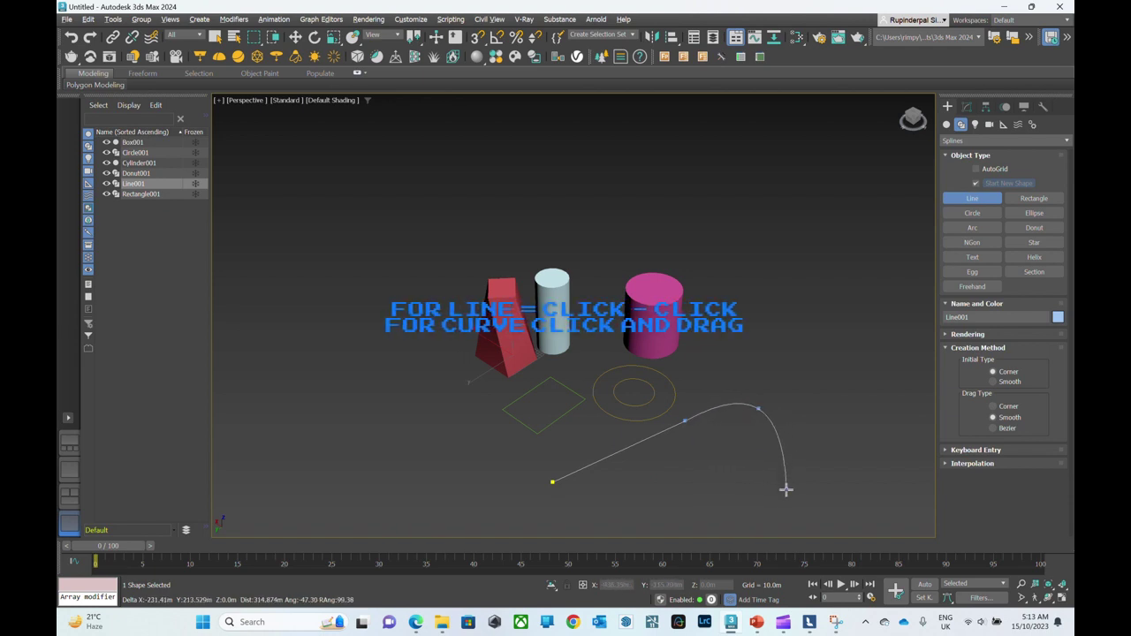
click(733, 464)
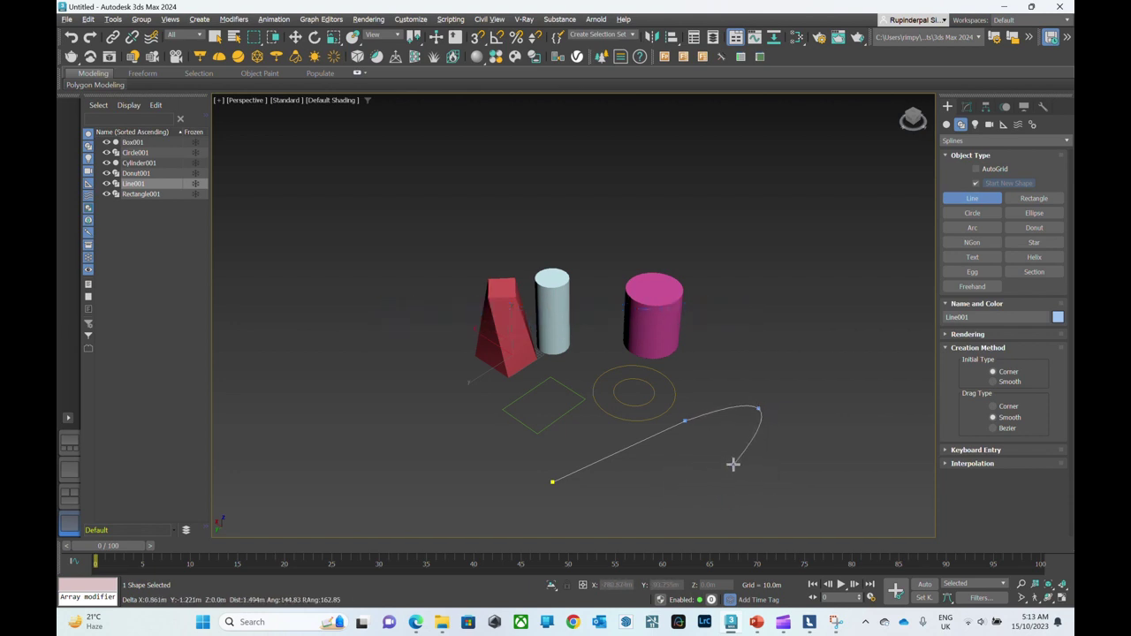
click(769, 497)
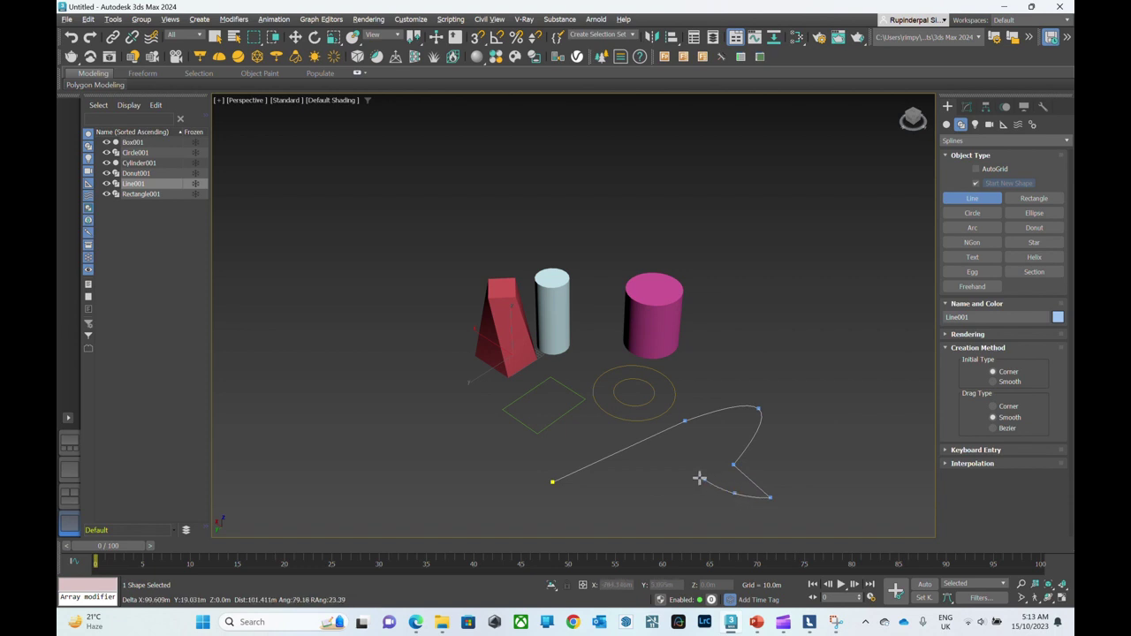
click(623, 521)
click(541, 523)
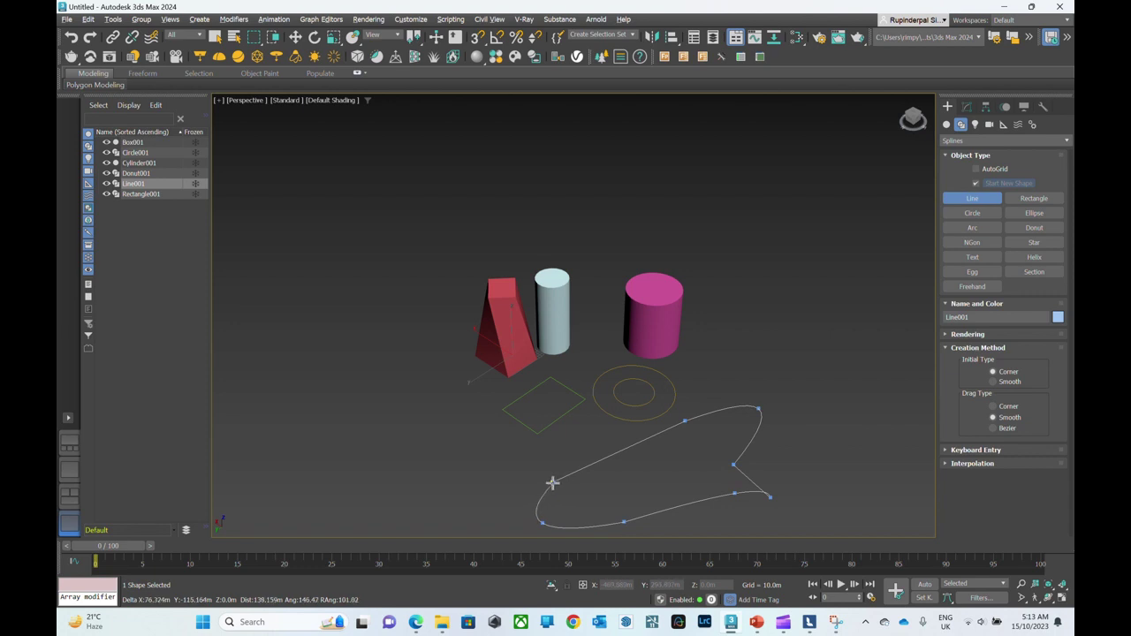
click(551, 483)
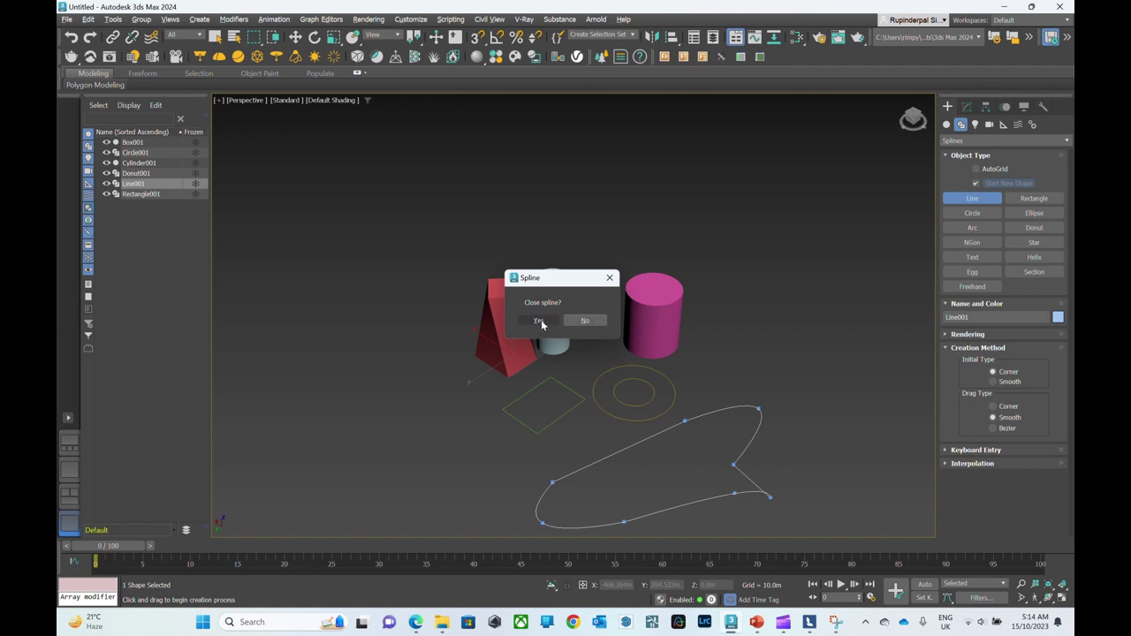
Close Line001 into a loop and show its Line base object in the Modify panel
click(538, 320)
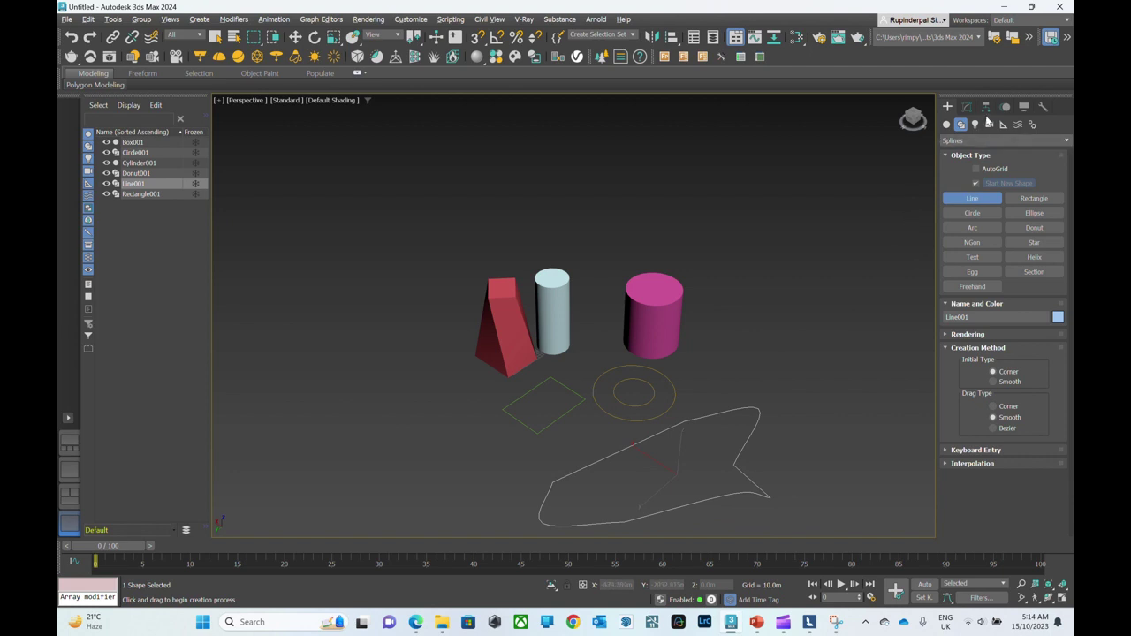
click(967, 107)
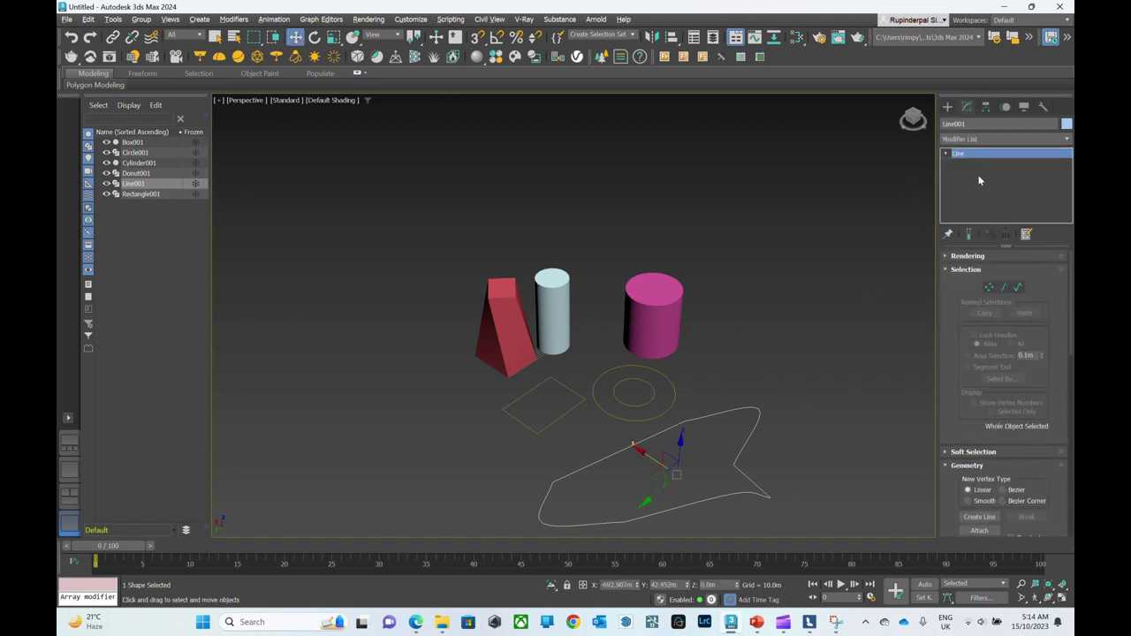
Add an Extrude modifier to Line001, turning the closed loop into a solid capped mesh
click(1003, 139)
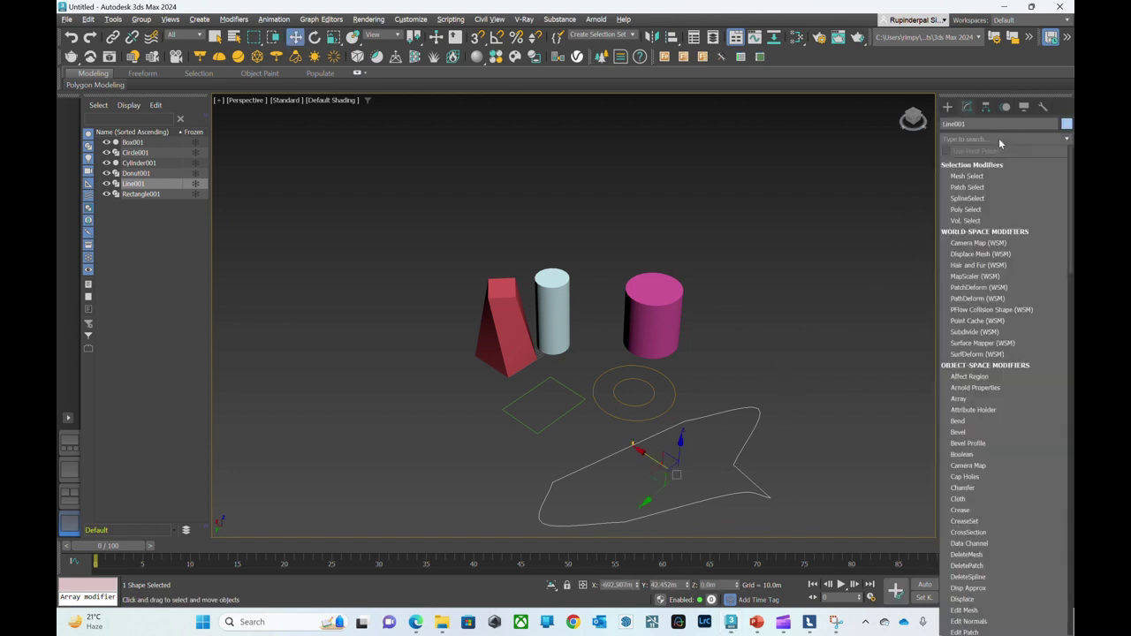
scroll(995, 143, down, 1)
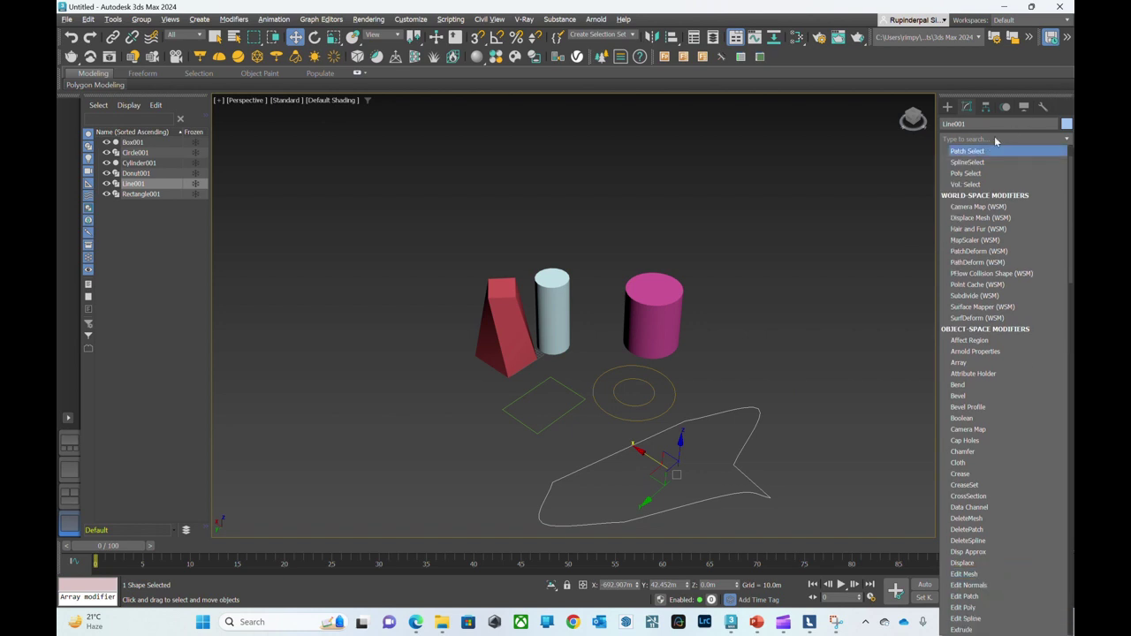
click(994, 137)
click(986, 139)
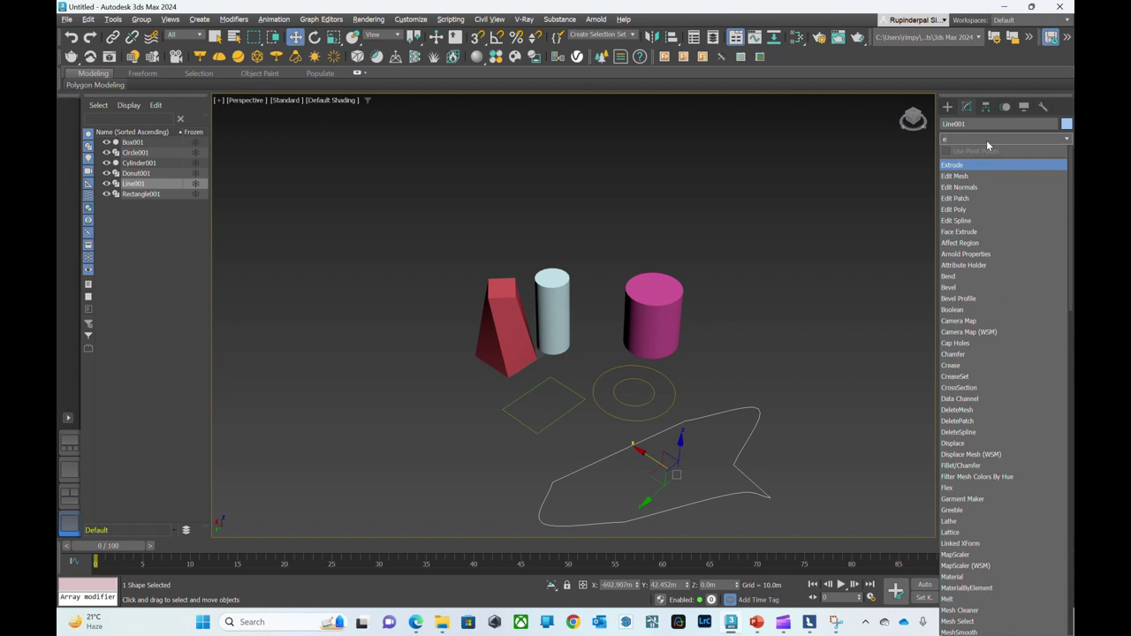
text(ex)
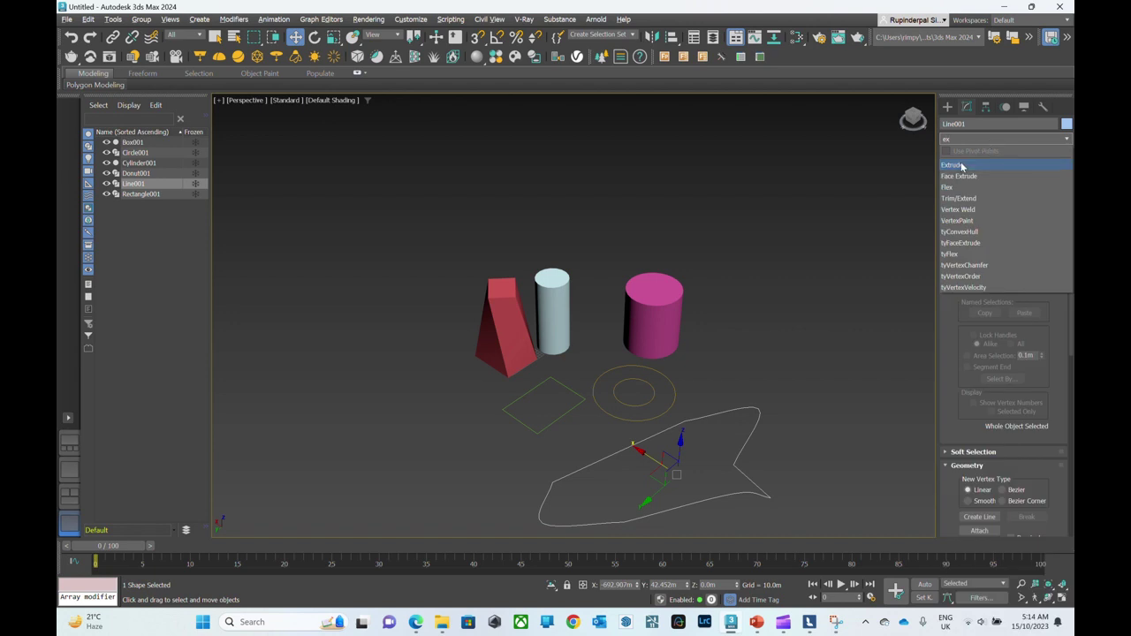
click(963, 166)
scroll(669, 441, down, 3)
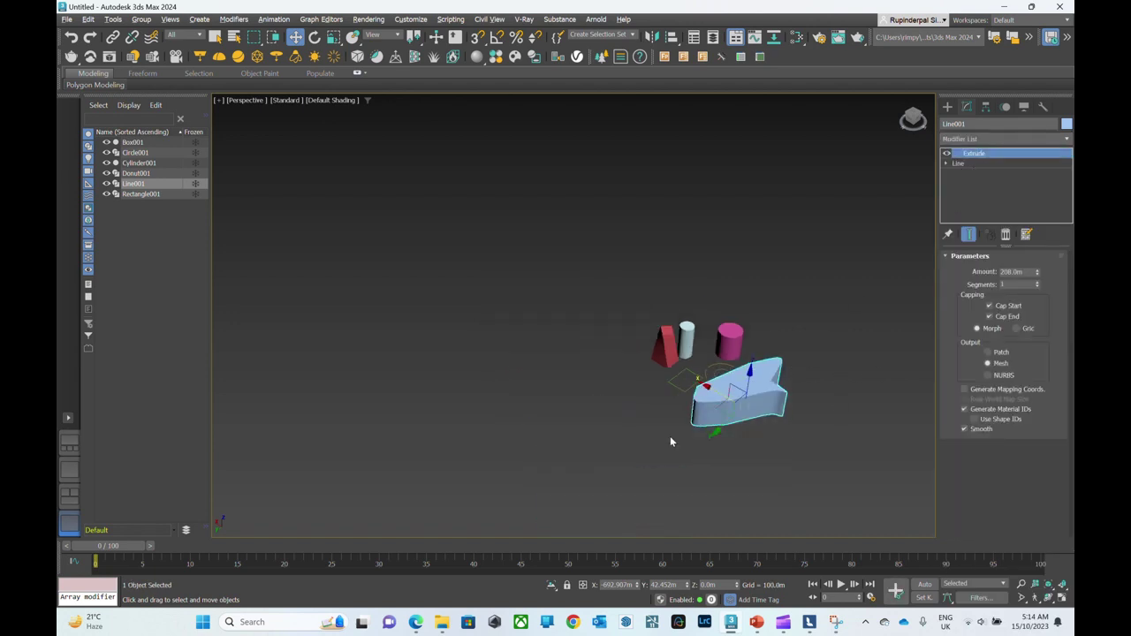
scroll(689, 424, up, 5)
Orbit and zoom the Perspective view to inspect the extruded line solid from a lower front angle
alt+middle_drag(721, 362, 760, 367)
scroll(738, 406, down, 5)
scroll(734, 402, up, 5)
scroll(734, 401, up, 2)
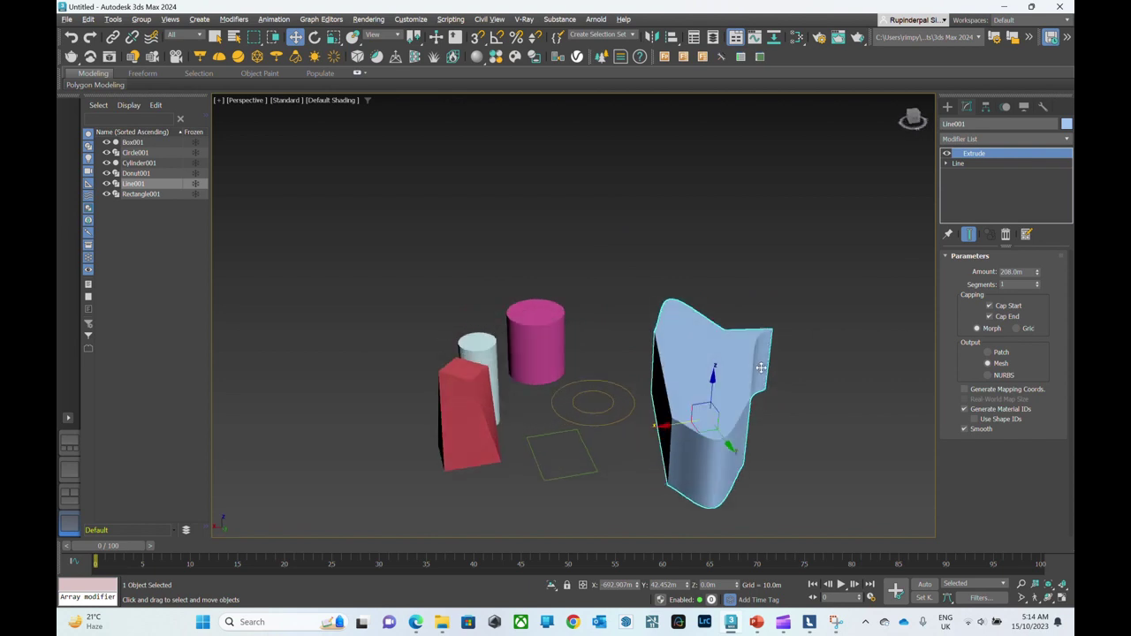